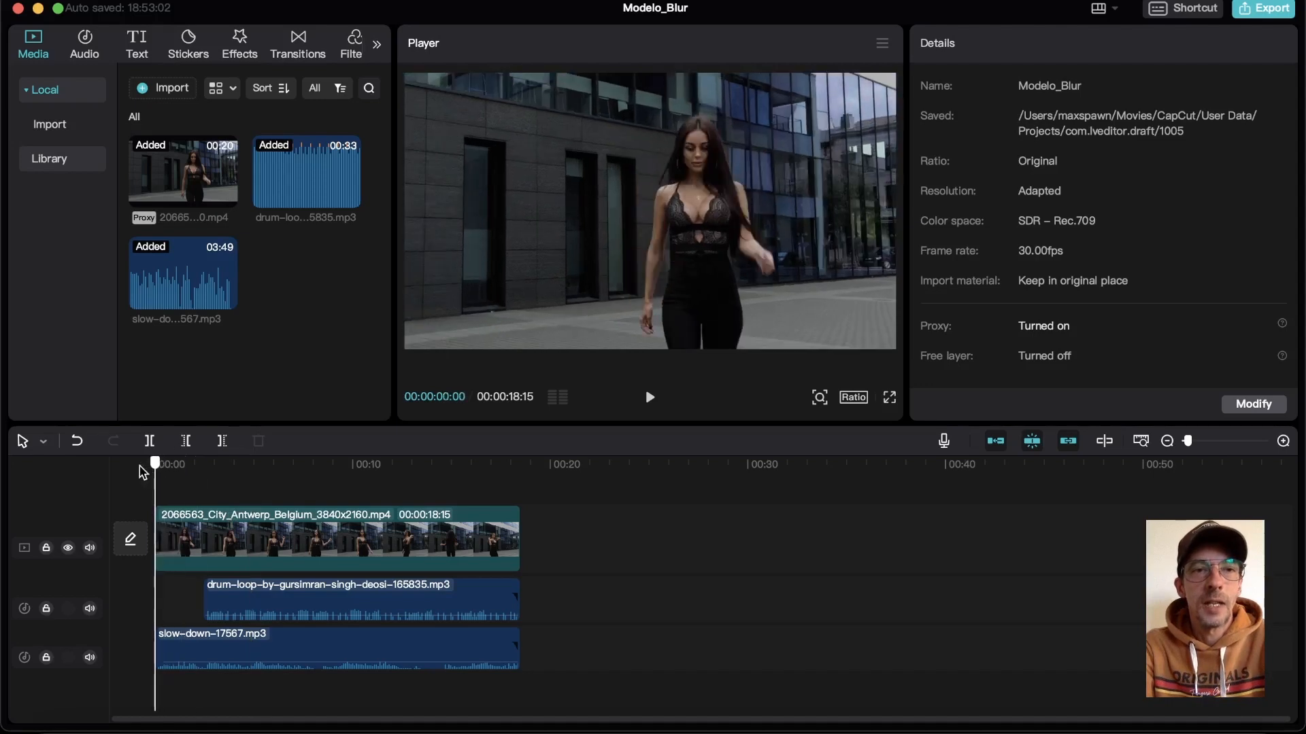
# Step: Delete the existing video clip from the timeline and place the imported walking-woman video at the start of the main track
pyautogui.click(222, 538)
pyautogui.press('Delete')
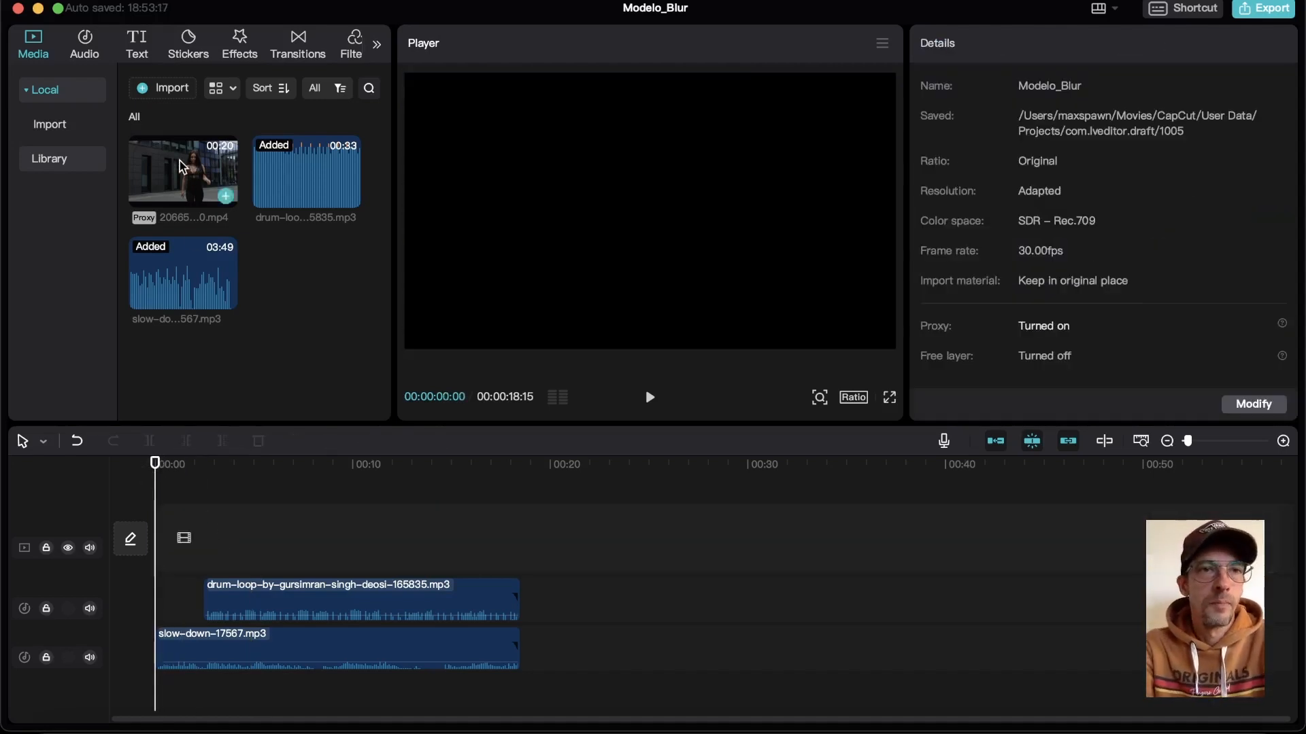
pyautogui.moveTo(179, 161); pyautogui.dragTo(159, 545)
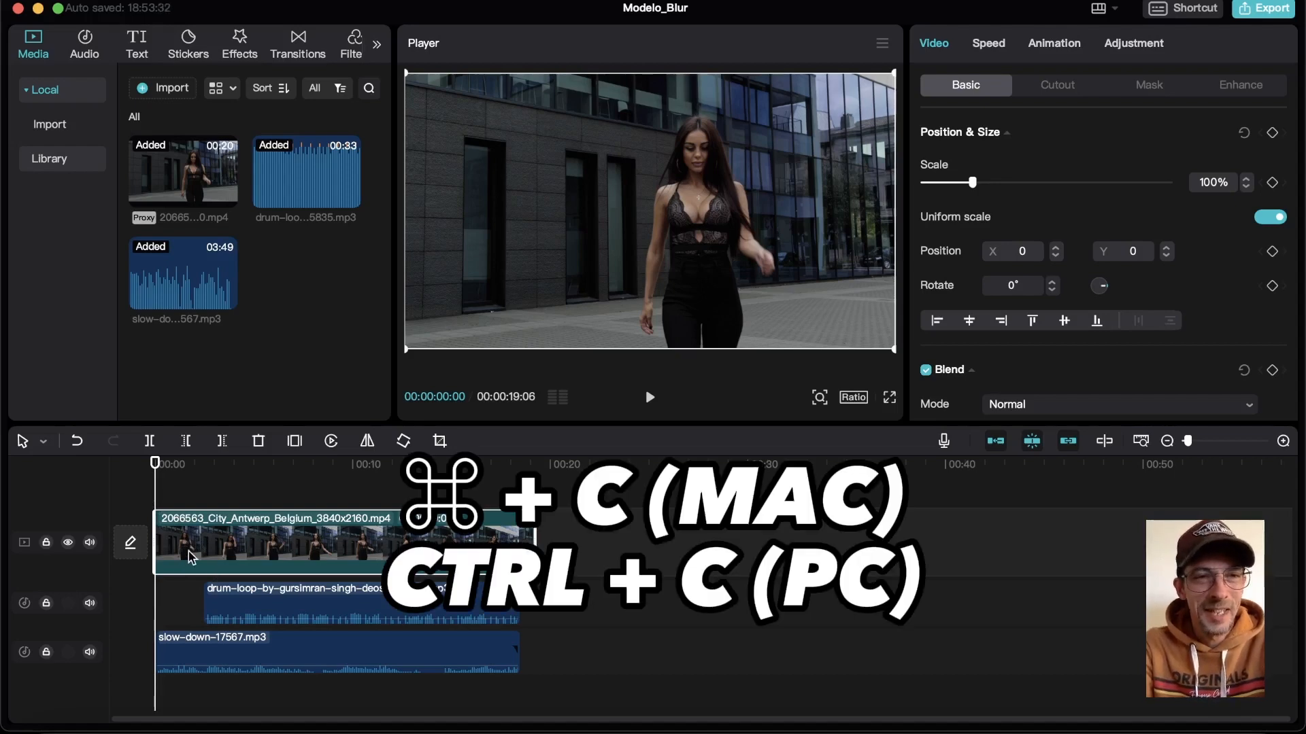
# Step: Duplicate the video clip onto a track directly above and apply Auto cutout to the upper copy
pyautogui.press('super+v')
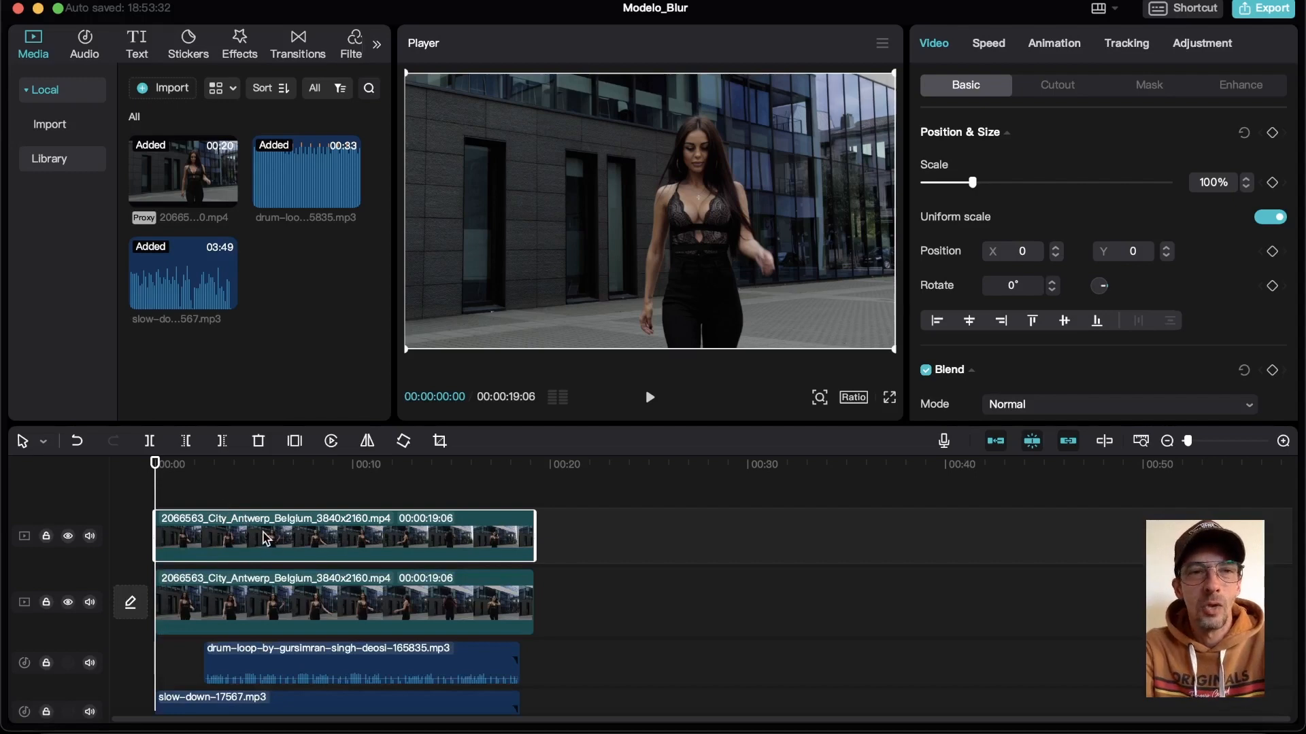
pyautogui.click(193, 611)
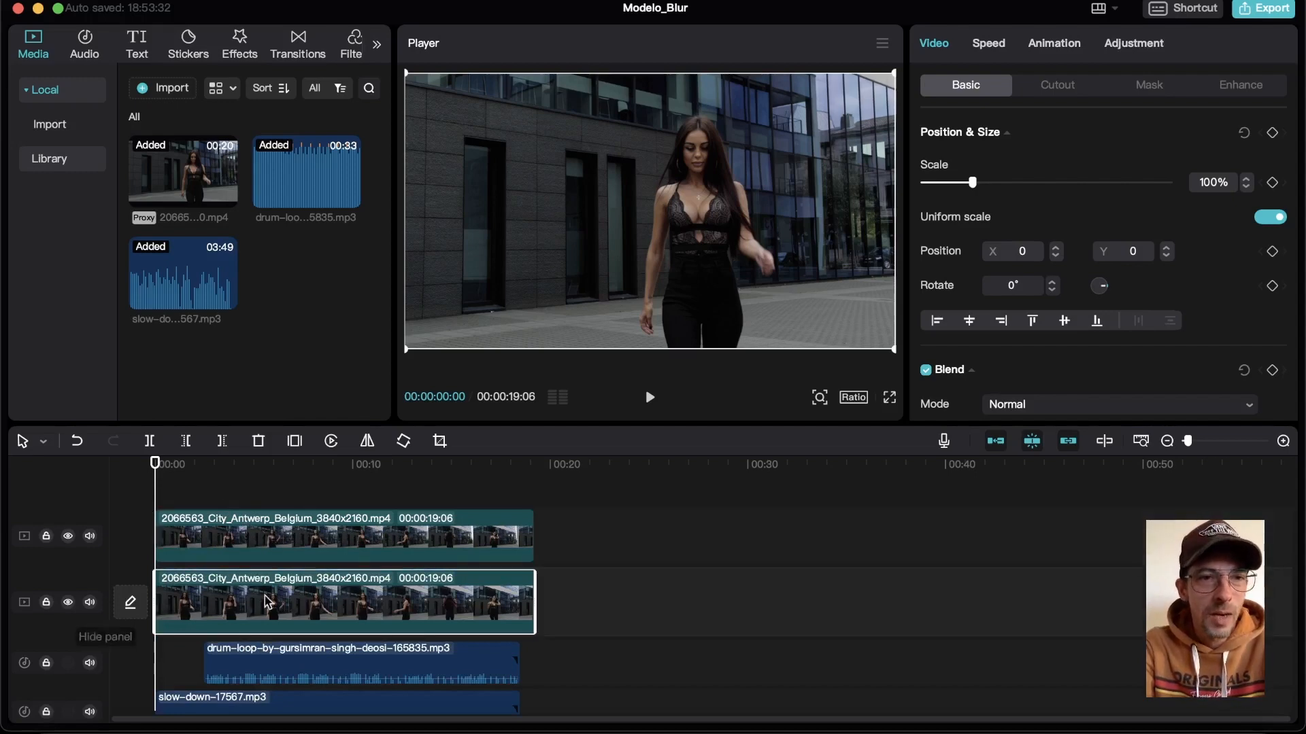
pyautogui.click(227, 545)
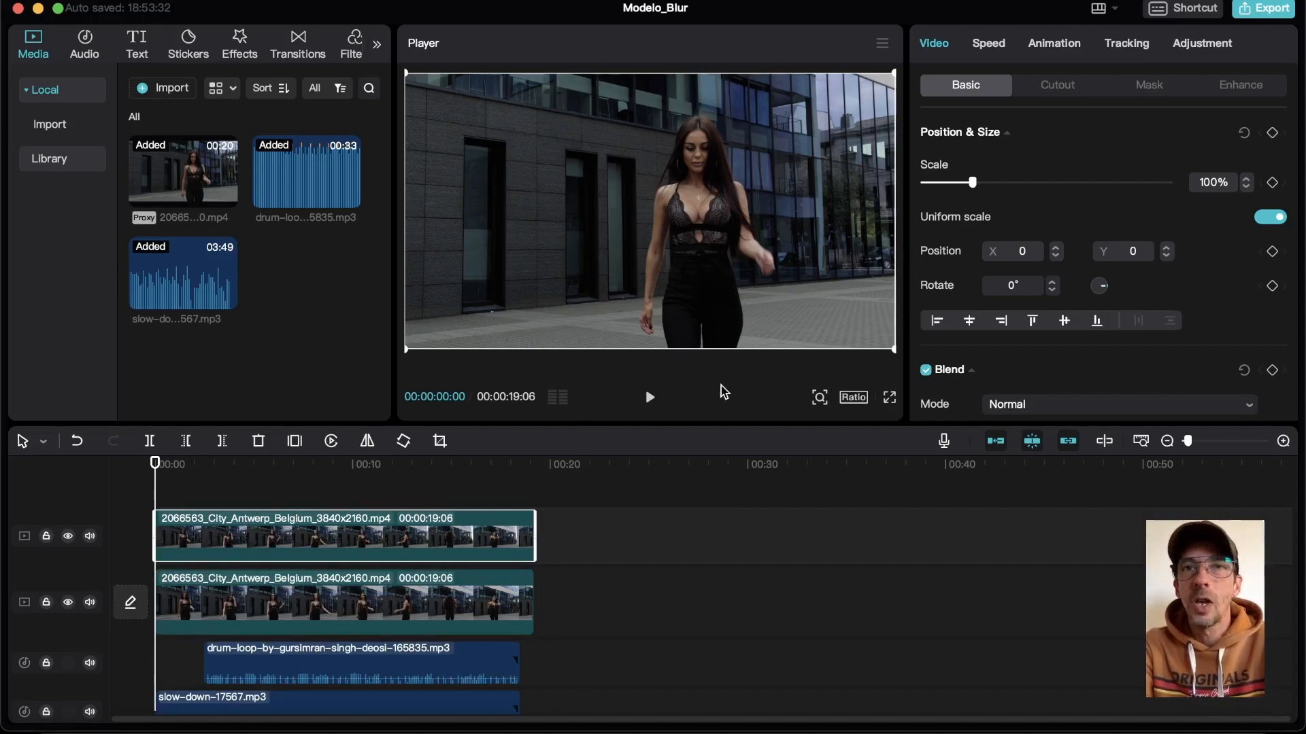
pyautogui.click(1054, 89)
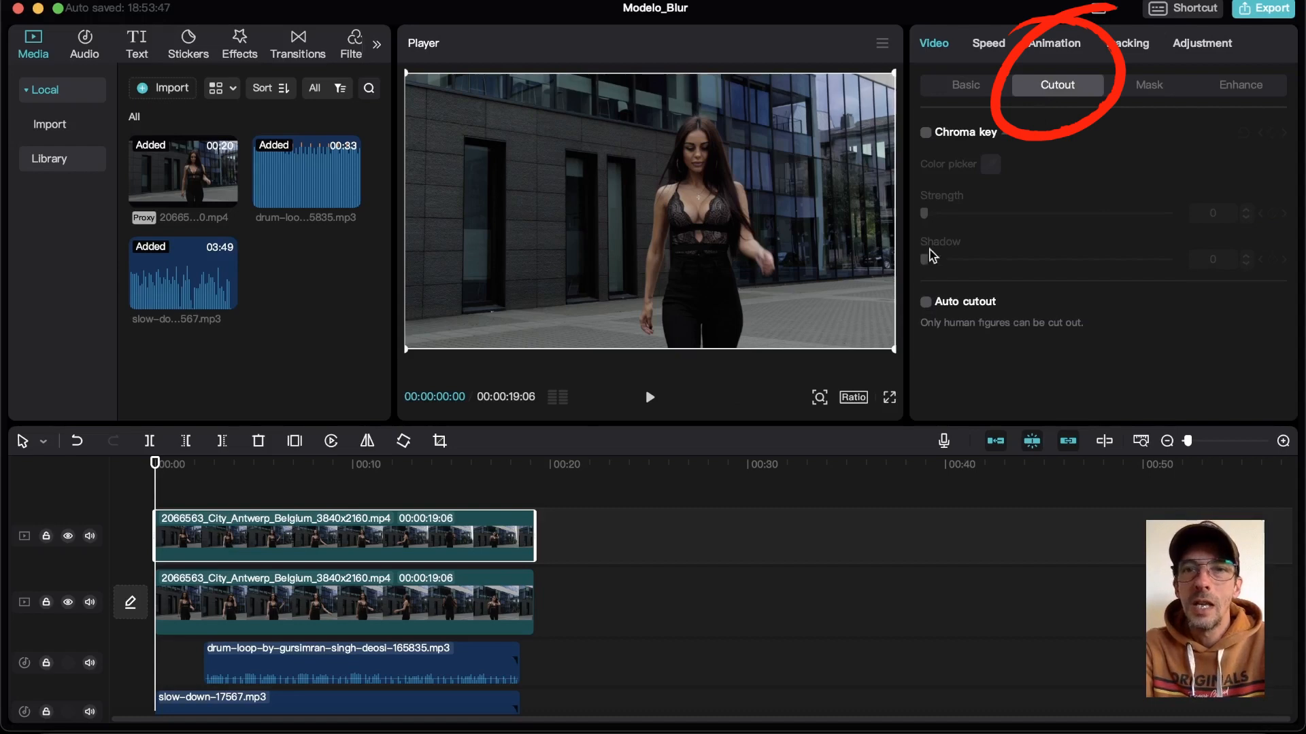
pyautogui.click(926, 304)
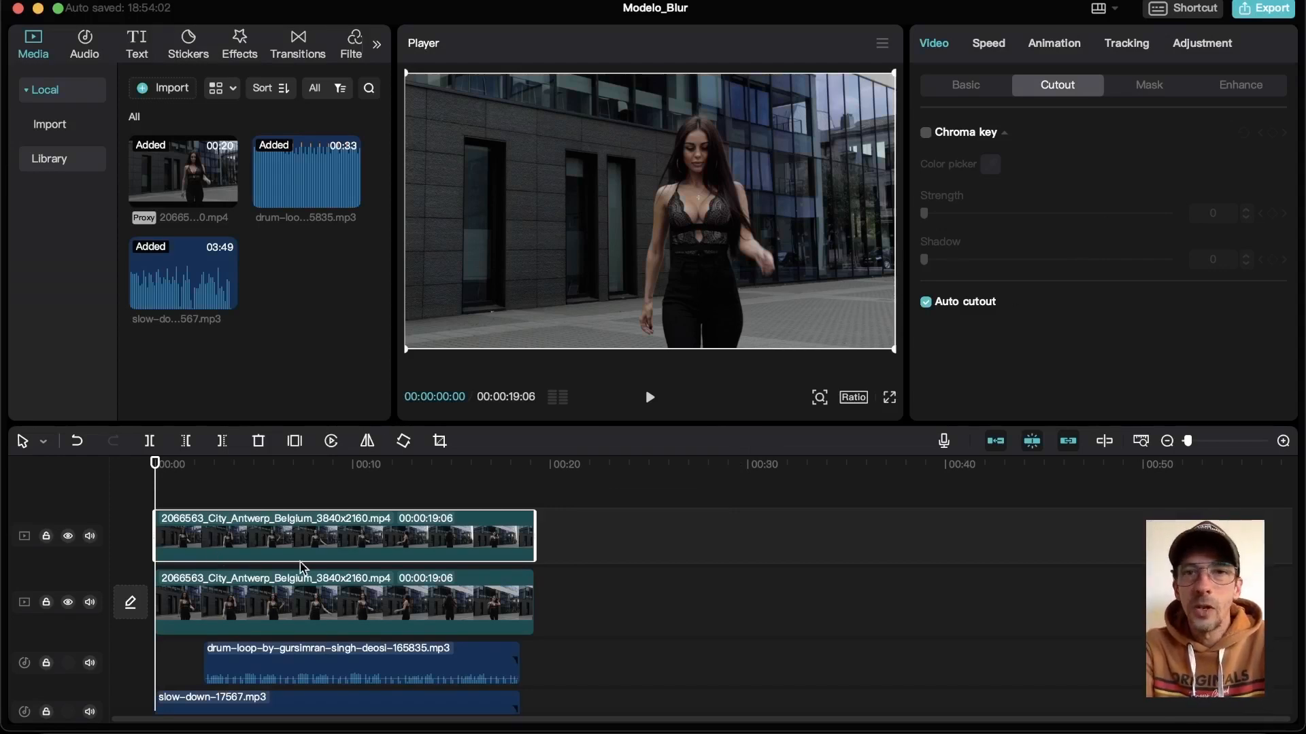
# Step: Hide and unhide the lower and the upper video track in turn to compare the cutout with the original footage
pyautogui.click(68, 603)
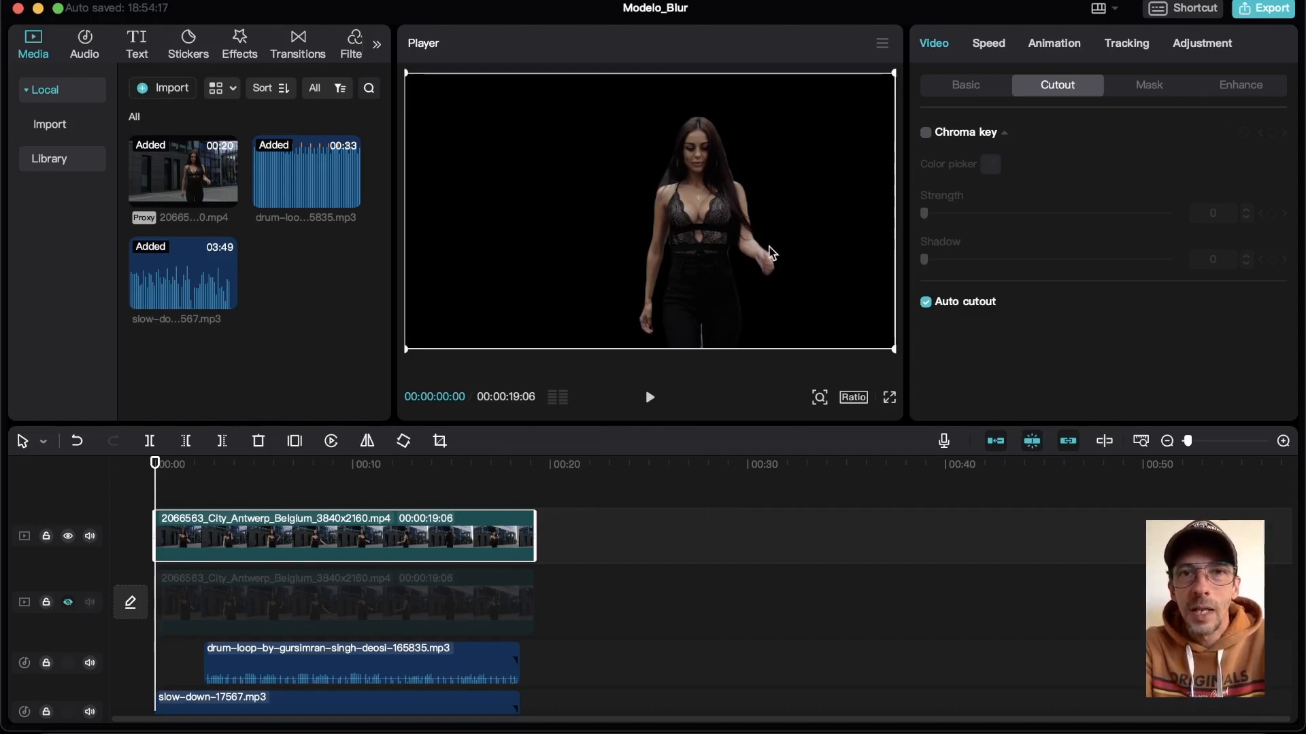
pyautogui.click(68, 602)
pyautogui.click(68, 536)
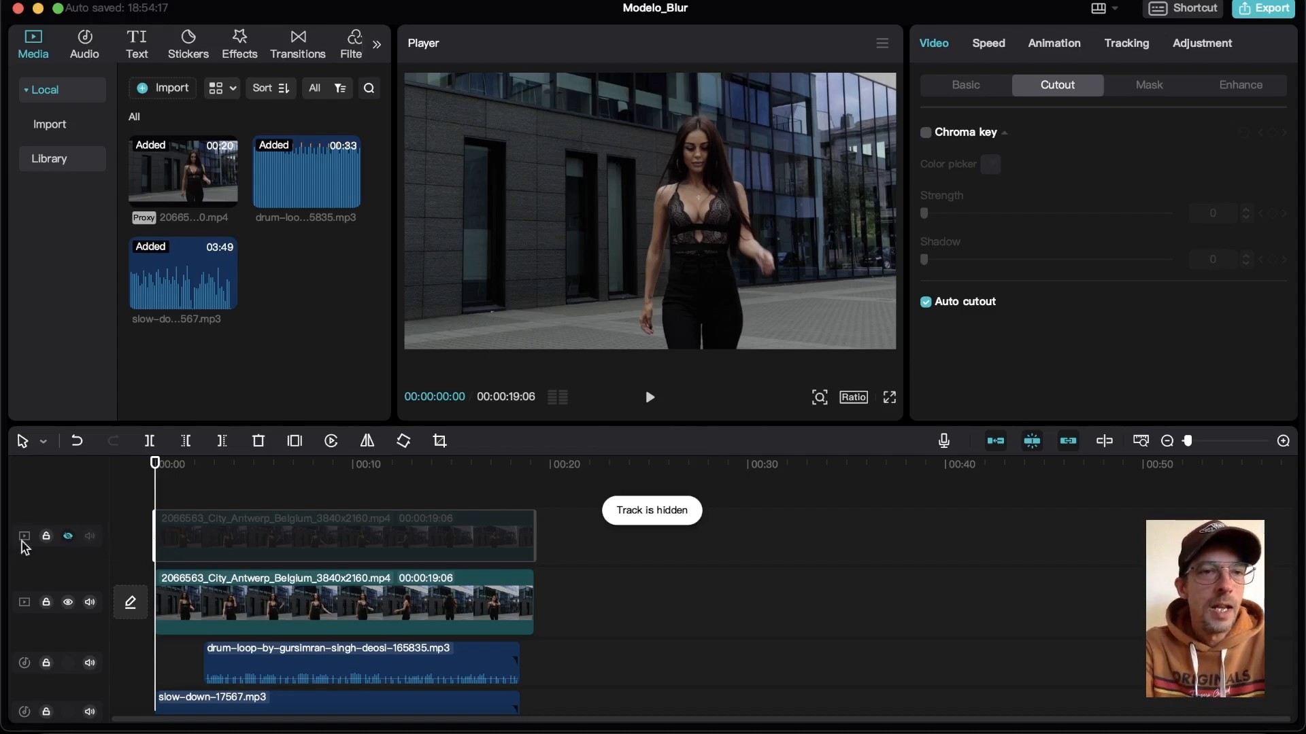
pyautogui.click(68, 536)
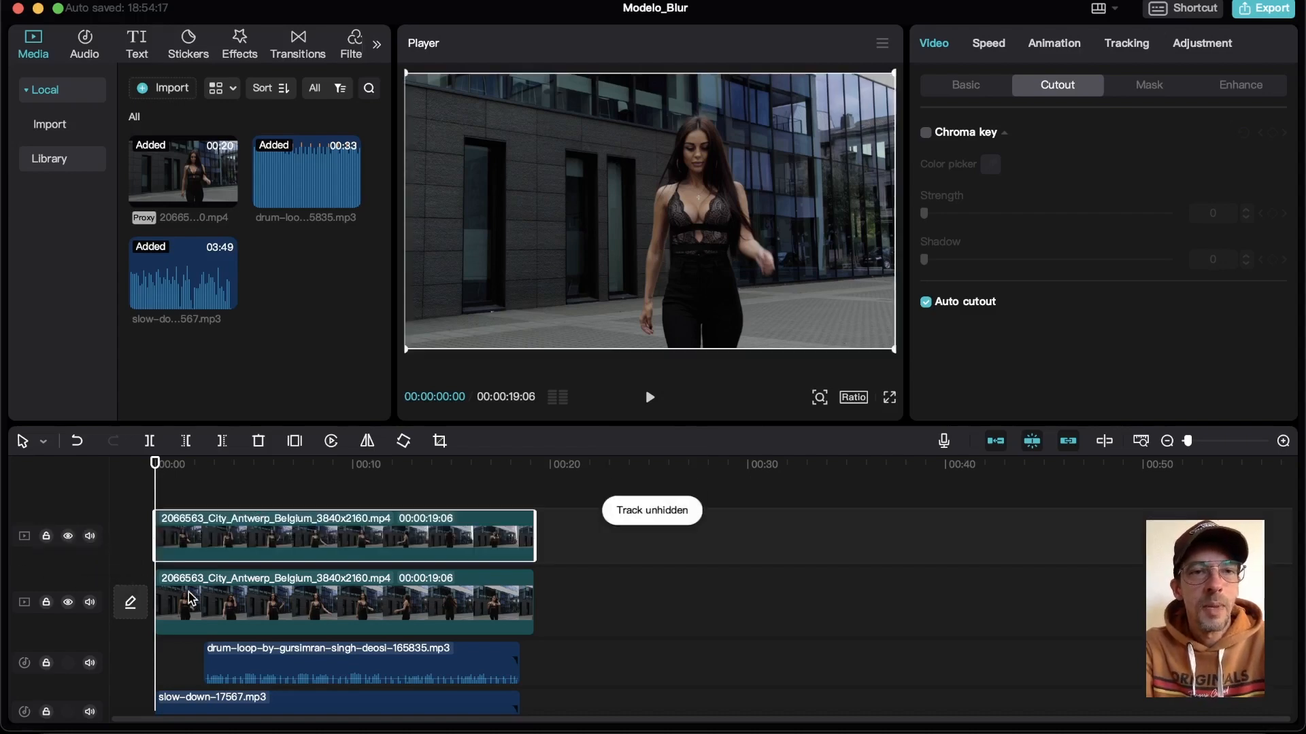
# Step: Add the trending Blur video effect to the lower clip
pyautogui.click(191, 599)
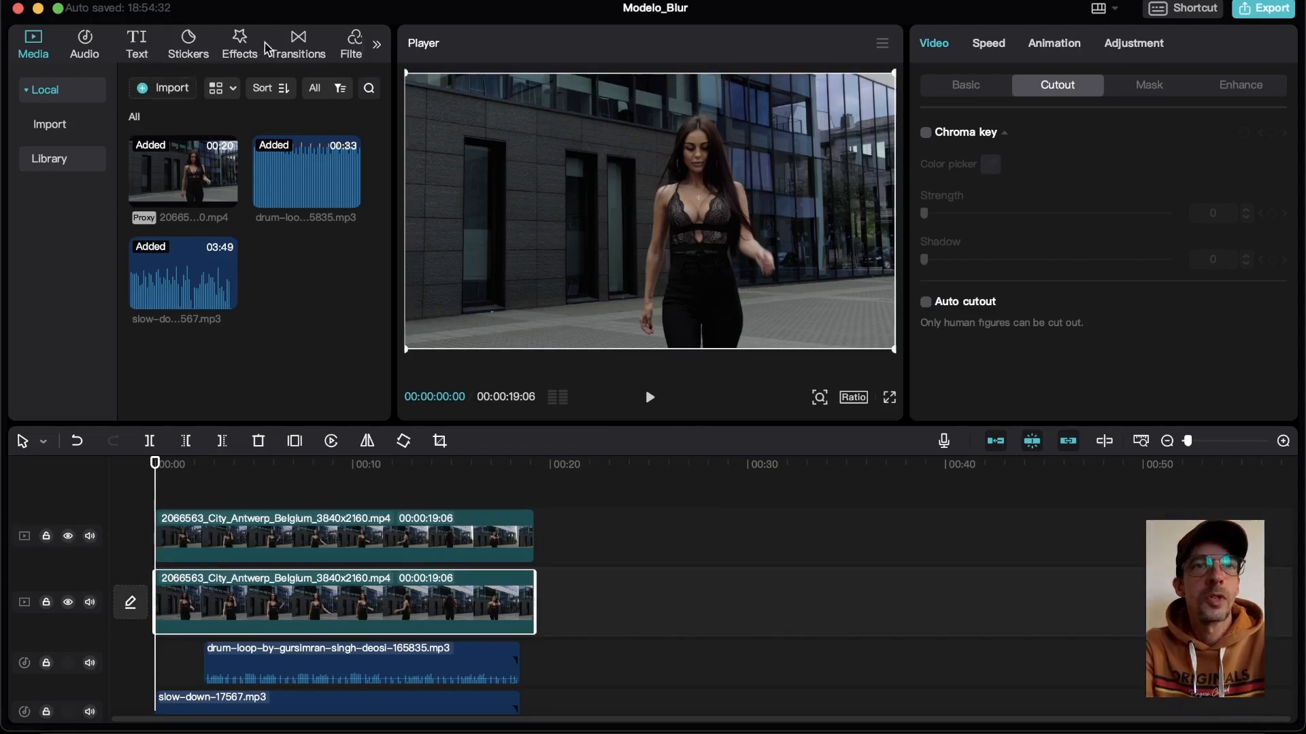
pyautogui.click(244, 46)
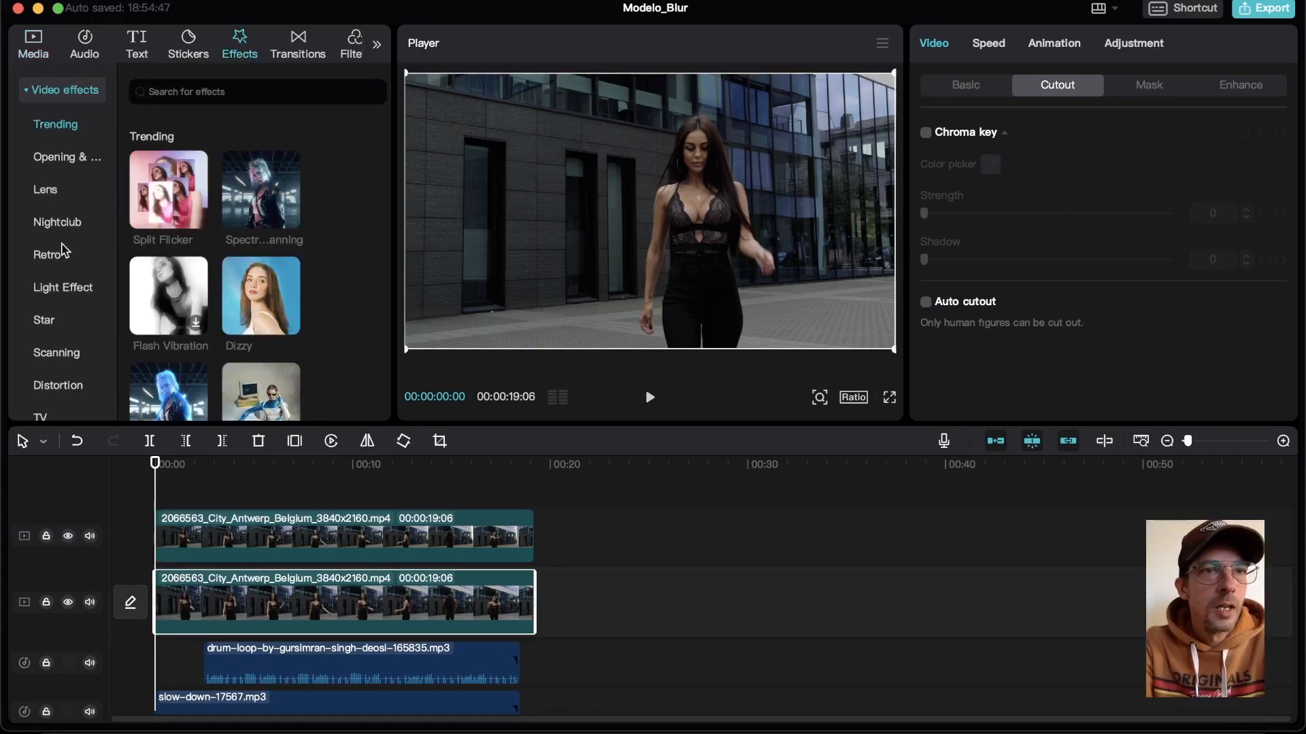
pyautogui.scroll(-10, 333, 257)
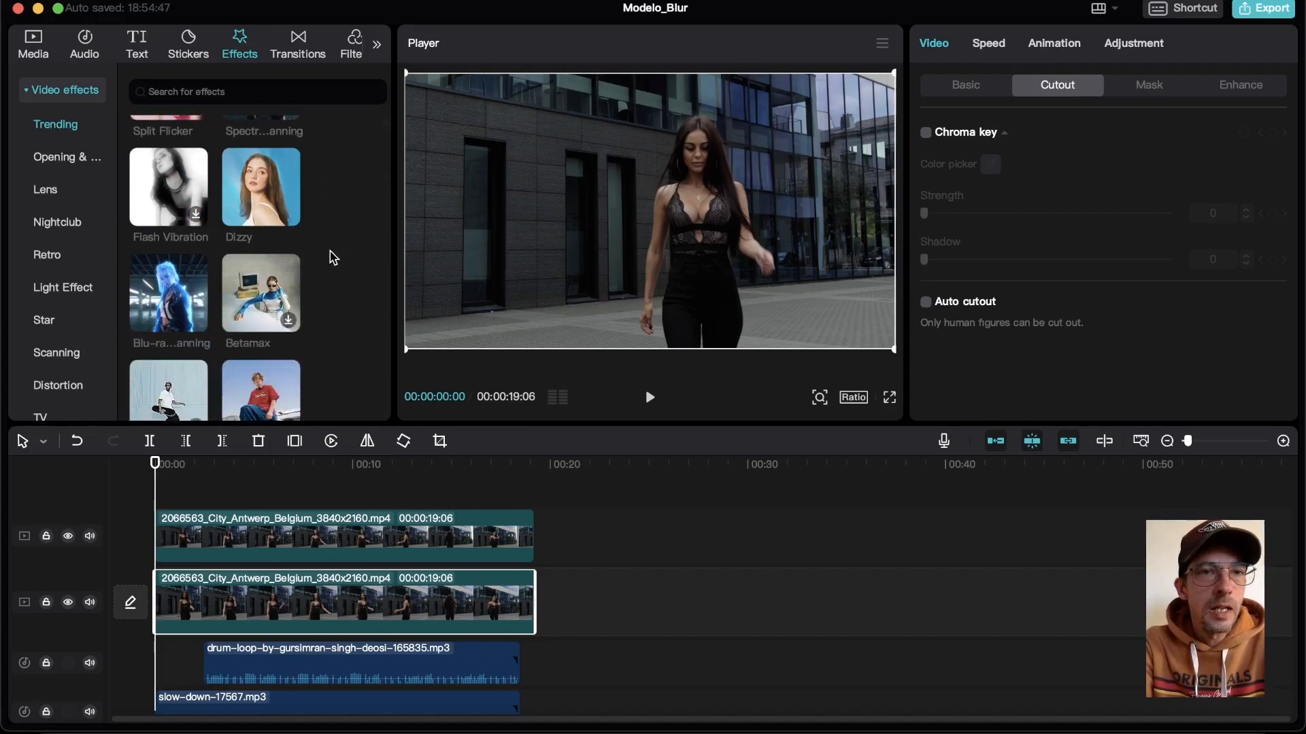
pyautogui.scroll(-8, 333, 257)
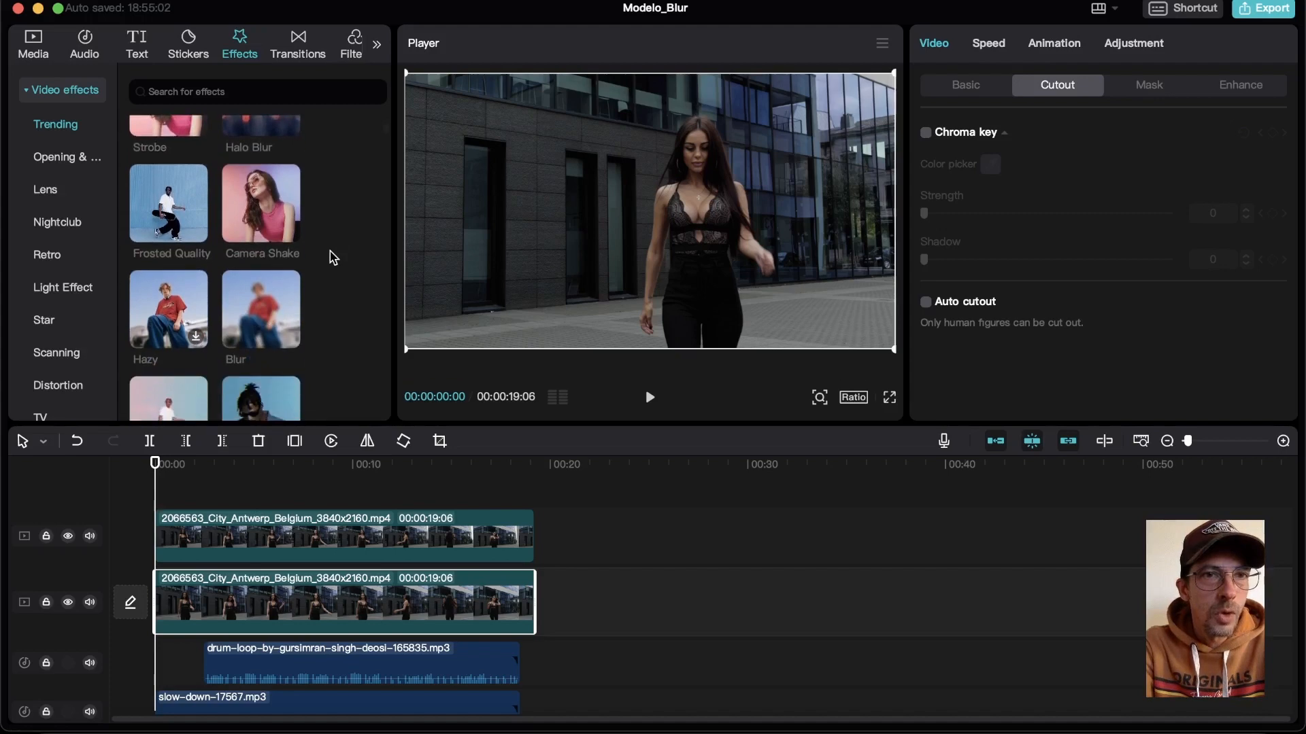
pyautogui.scroll(1, 333, 257)
pyautogui.scroll(-2, 333, 257)
pyautogui.scroll(-1, 333, 257)
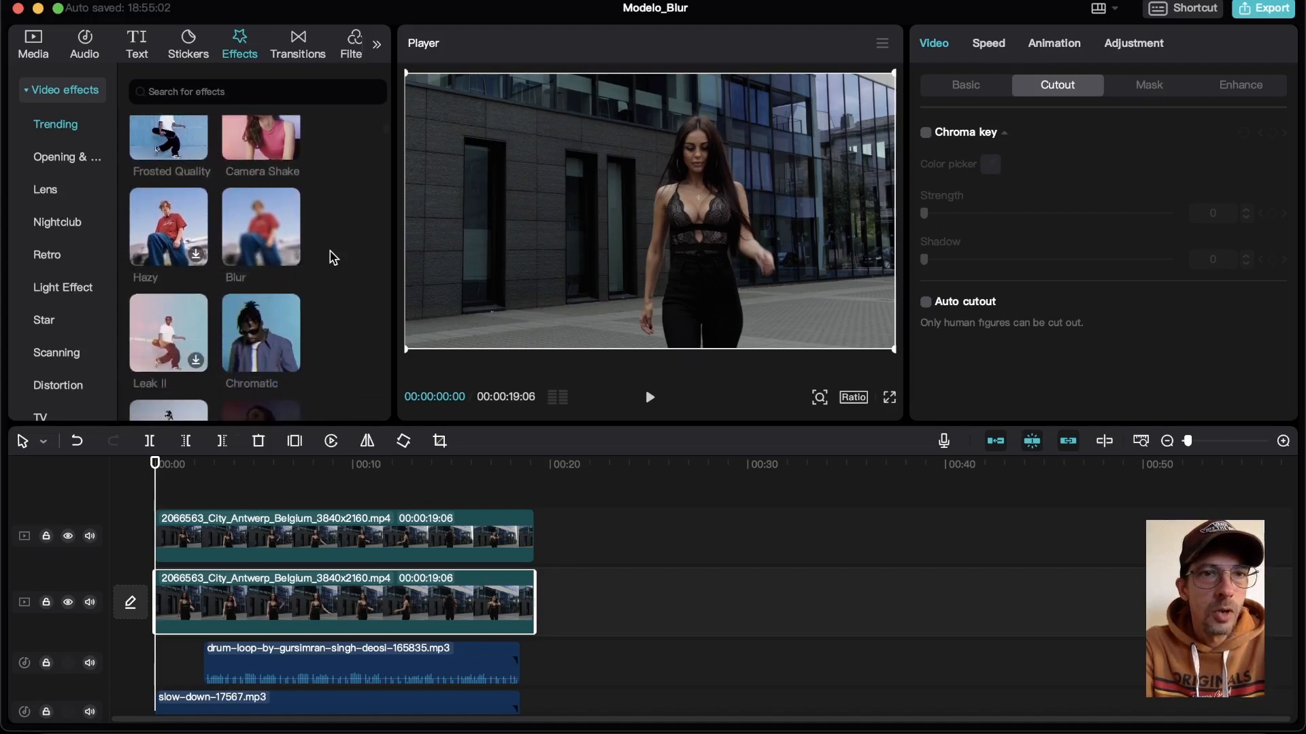
pyautogui.moveTo(284, 232)
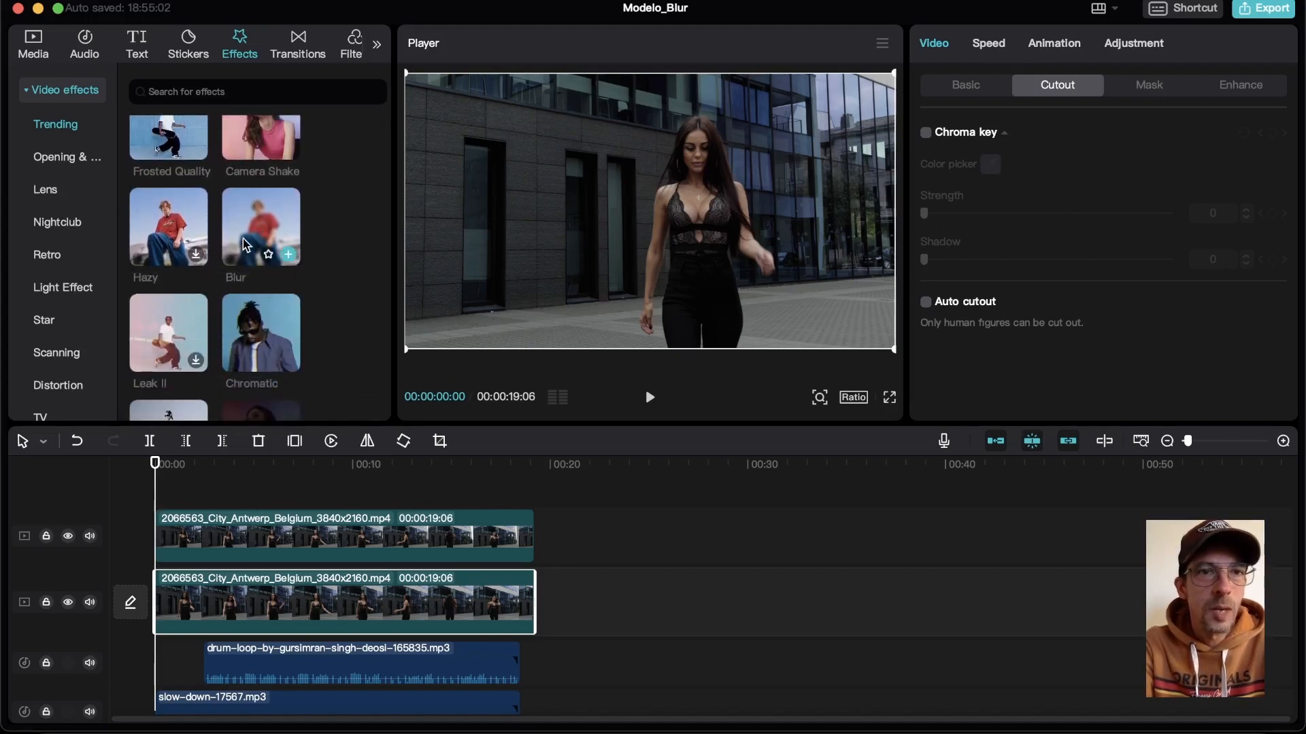
pyautogui.moveTo(249, 239); pyautogui.dragTo(172, 604)
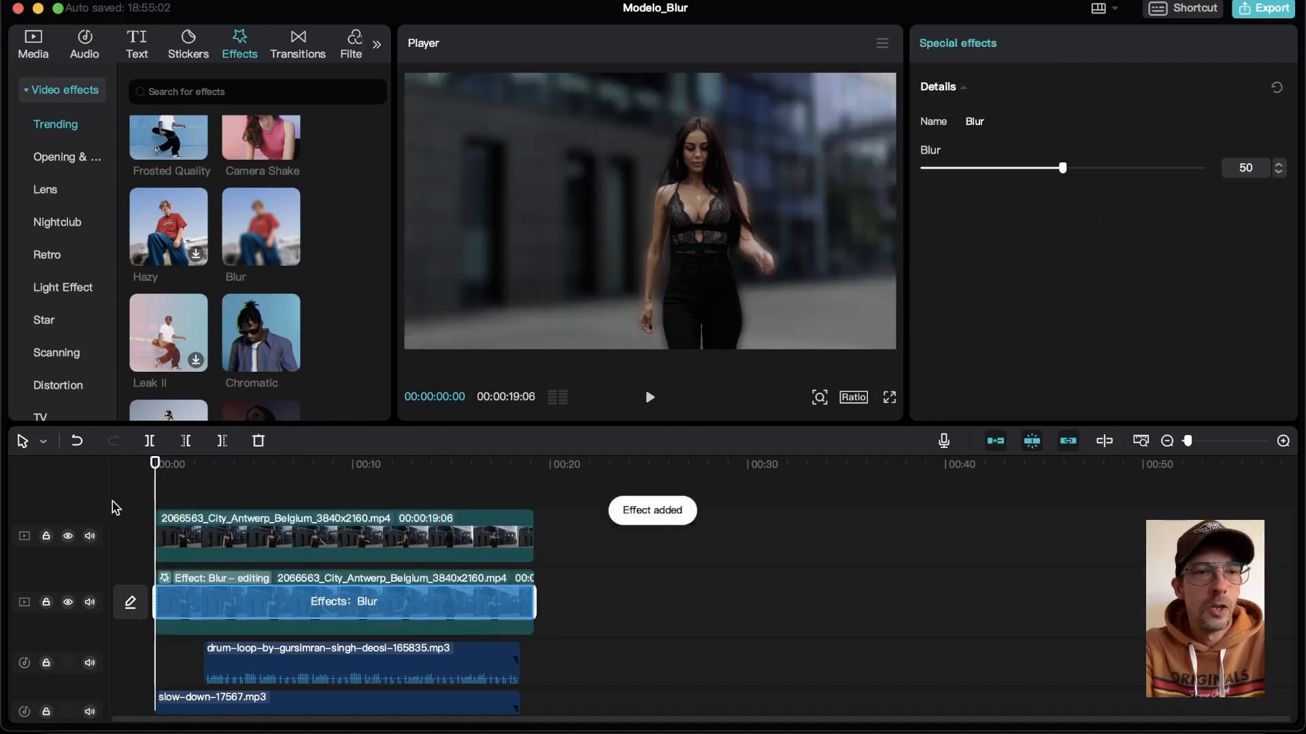
# Step: Check the blurred lower clip with the upper track briefly hidden, and set the Blur effect's amount to 36
pyautogui.click(68, 536)
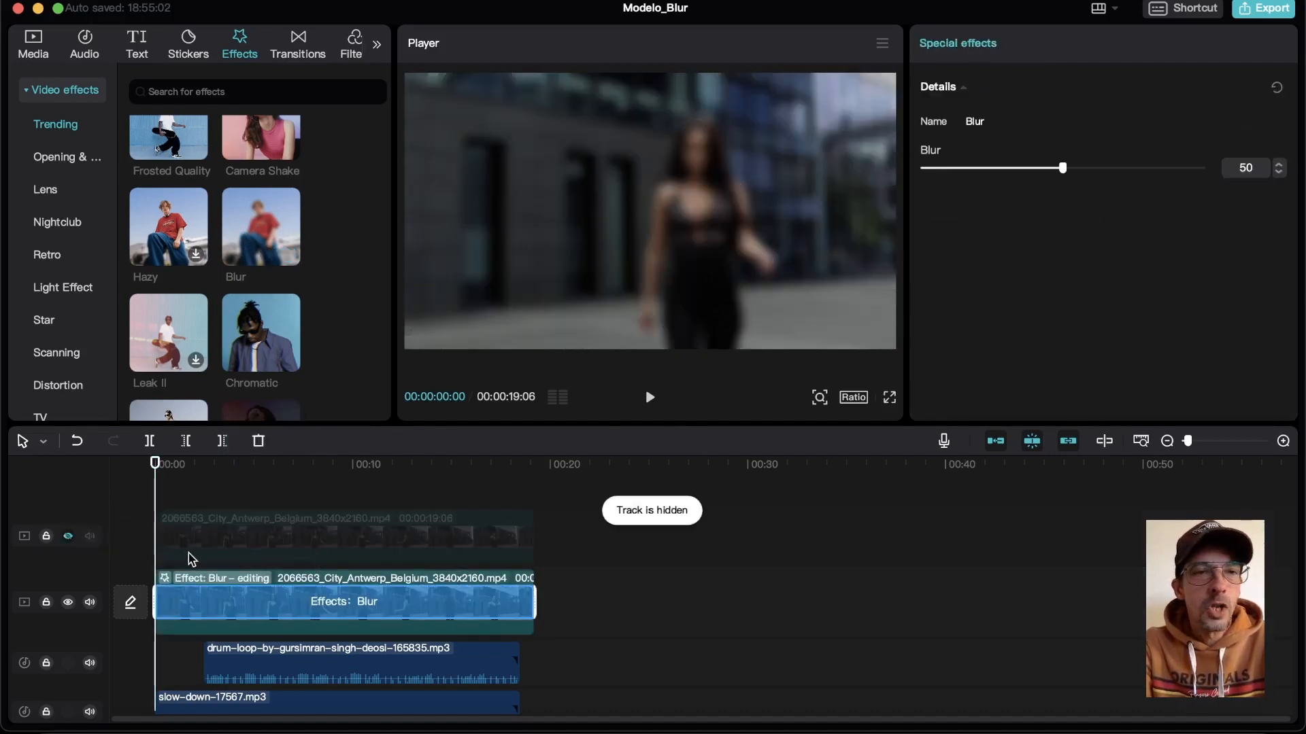
pyautogui.click(68, 536)
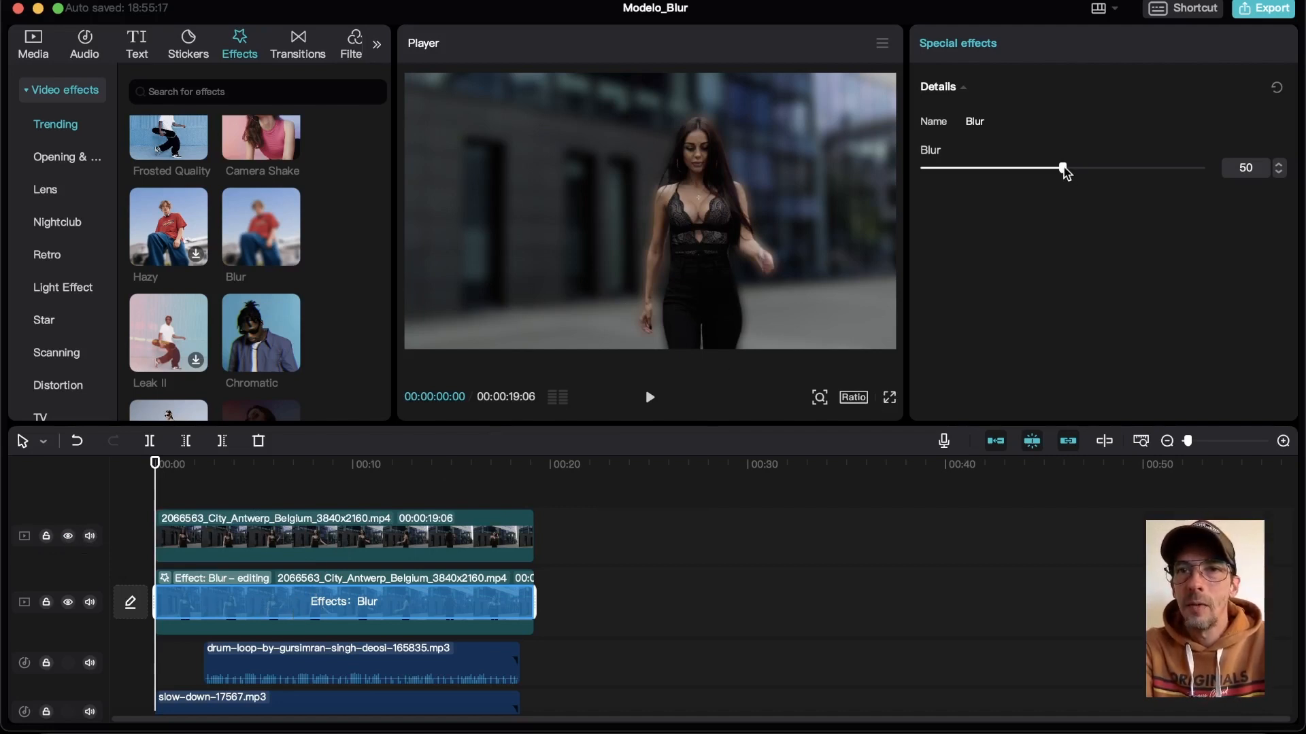
pyautogui.moveTo(1064, 174); pyautogui.dragTo(923, 185)
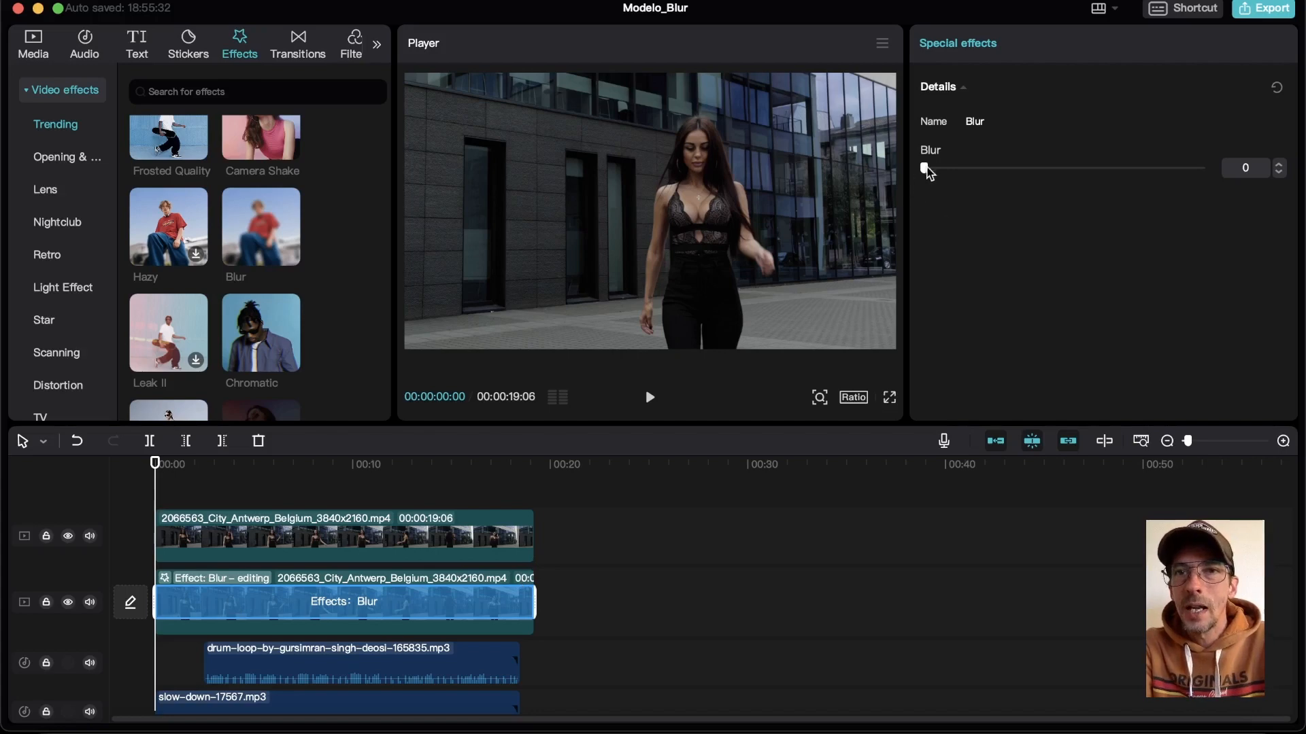
pyautogui.moveTo(932, 170); pyautogui.dragTo(1026, 172)
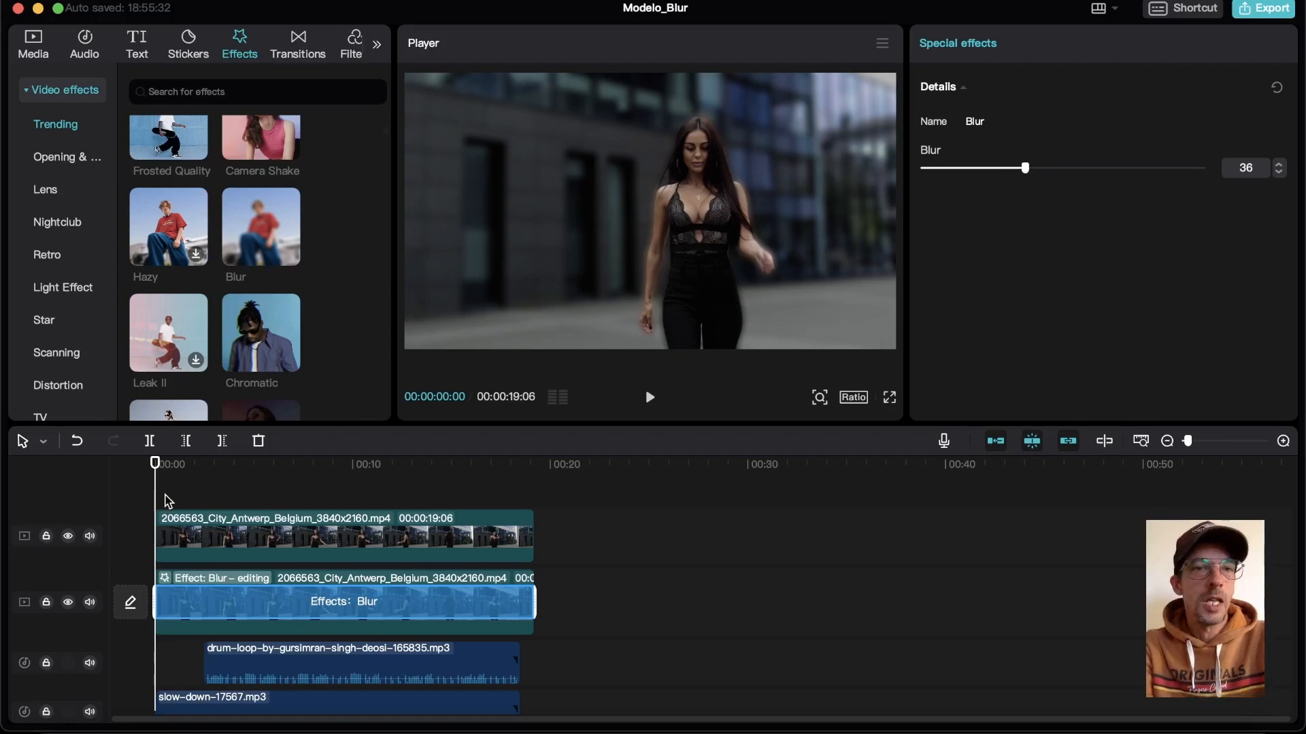
# Step: Preview the blurred background, return to the start, and view the cutout alone with the lower track briefly hidden
pyautogui.press('space')
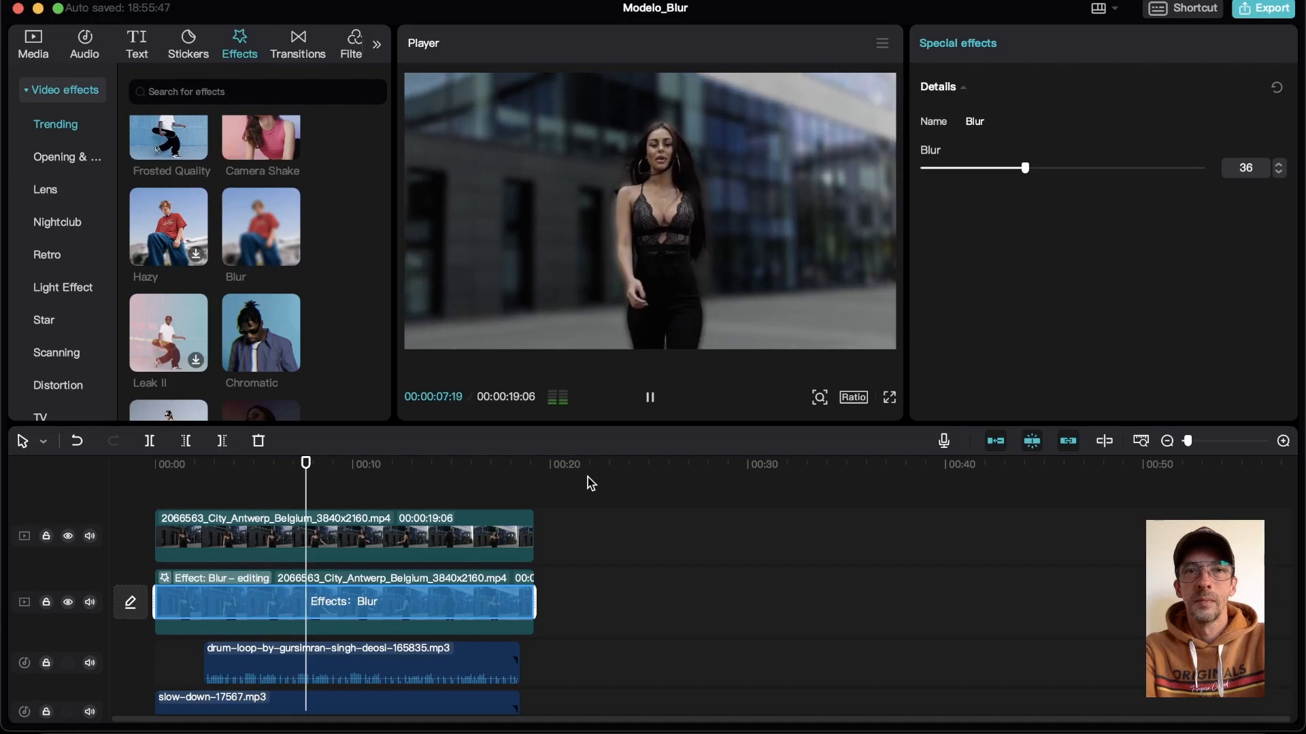
pyautogui.press('space')
pyautogui.moveTo(312, 465); pyautogui.dragTo(136, 480)
pyautogui.click(189, 550)
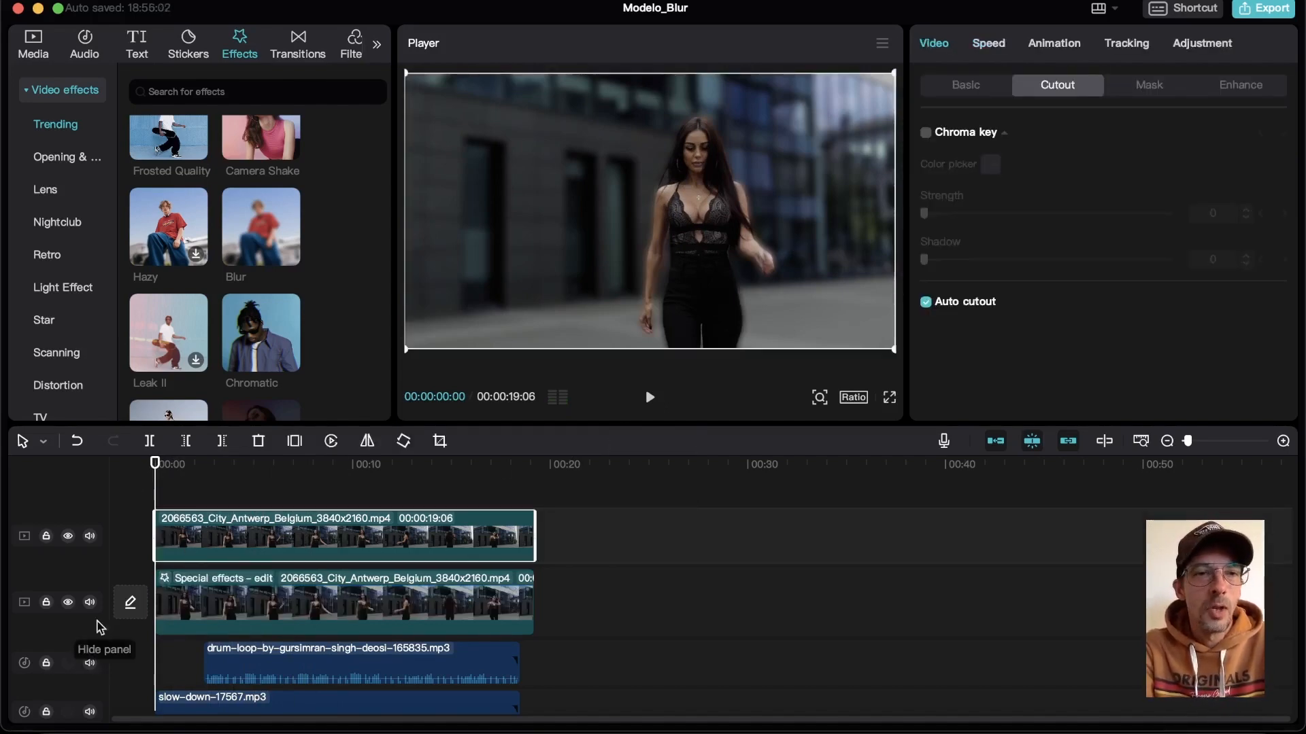
pyautogui.click(68, 602)
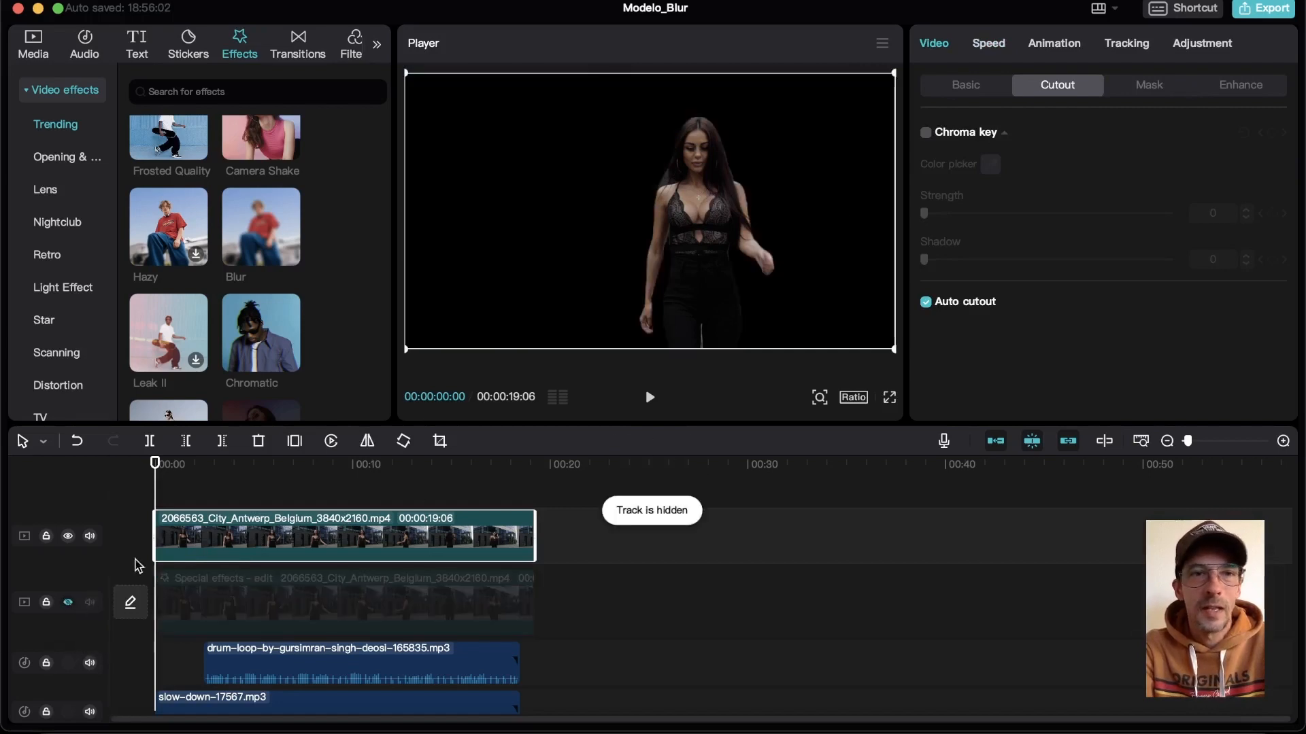
pyautogui.click(68, 603)
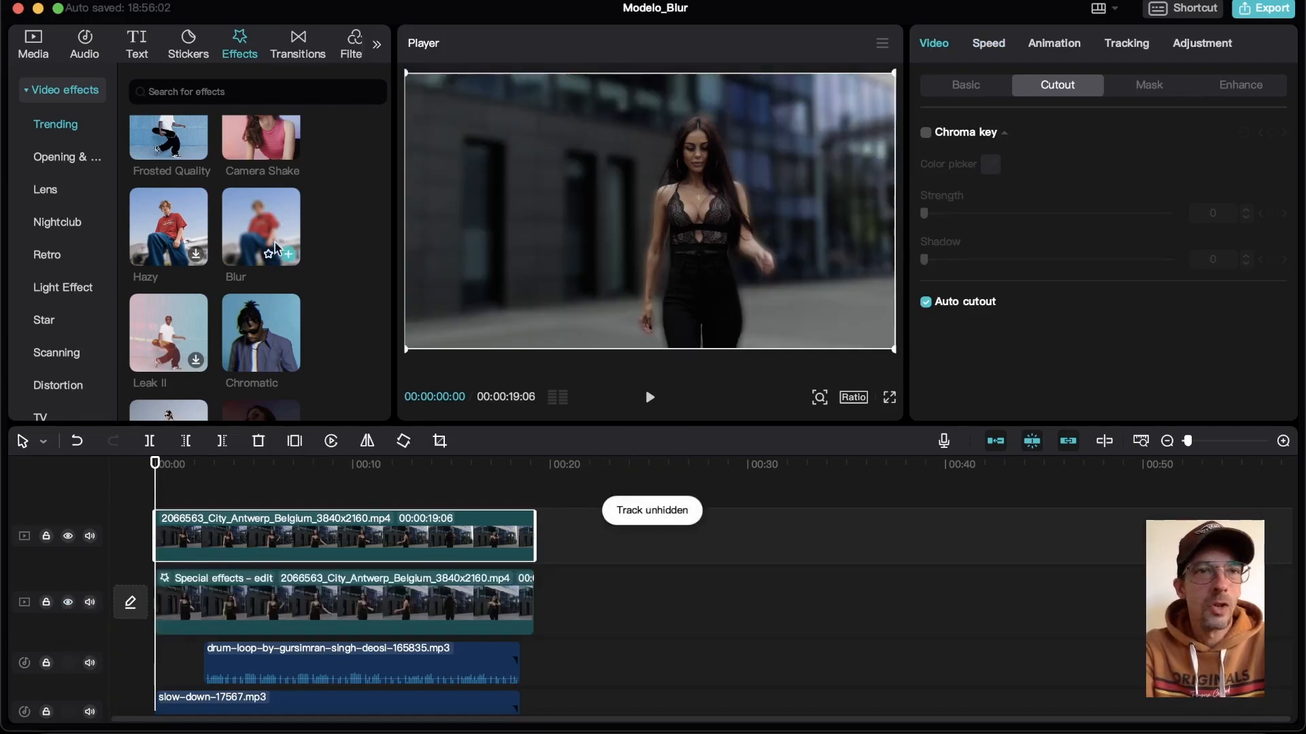
# Step: Add the Blu-ray Scanning video effect to the upper cutout clip
pyautogui.scroll(5, 310, 216)
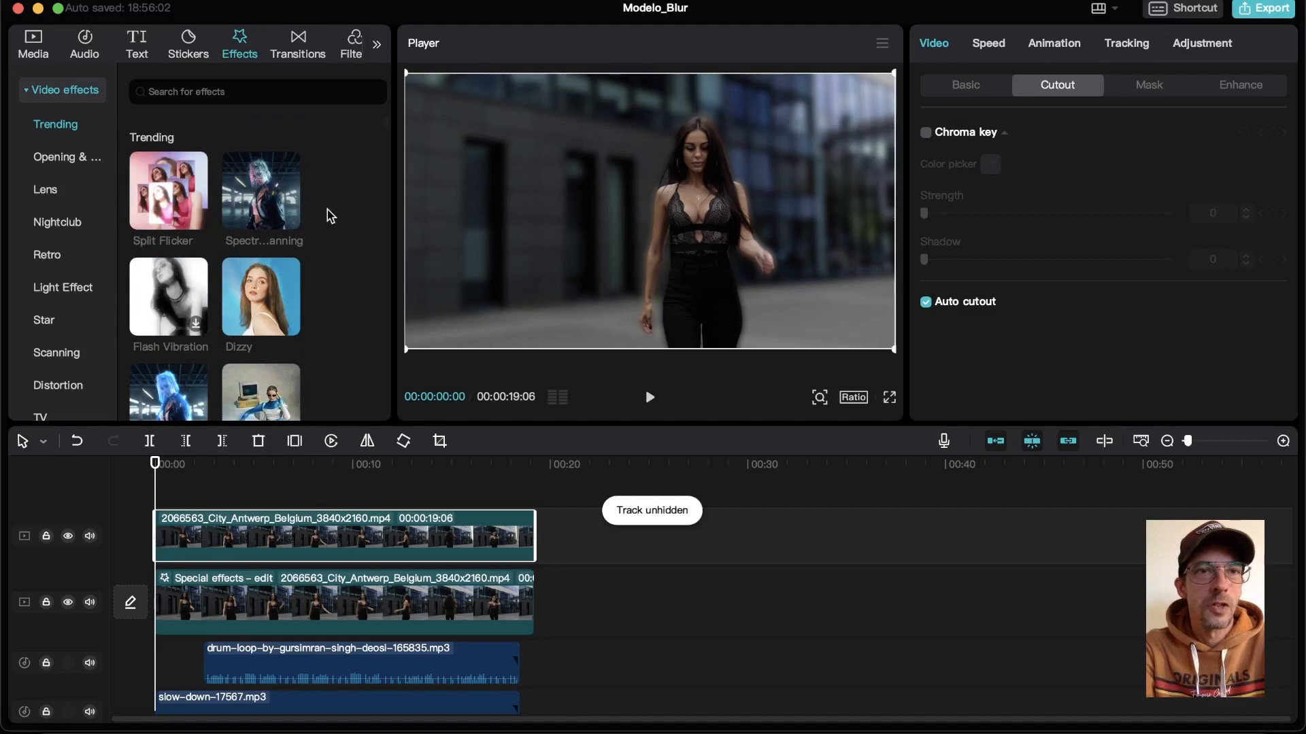
pyautogui.moveTo(253, 202)
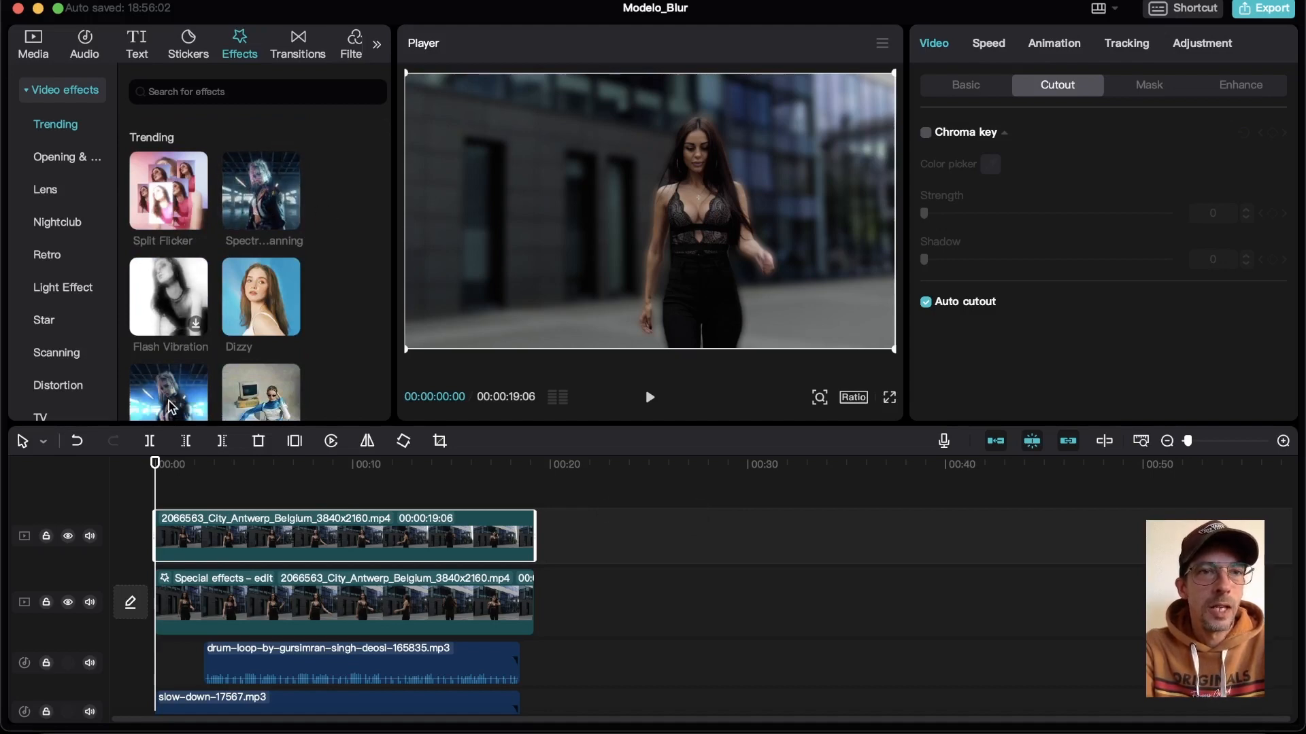
pyautogui.scroll(-2, 170, 407)
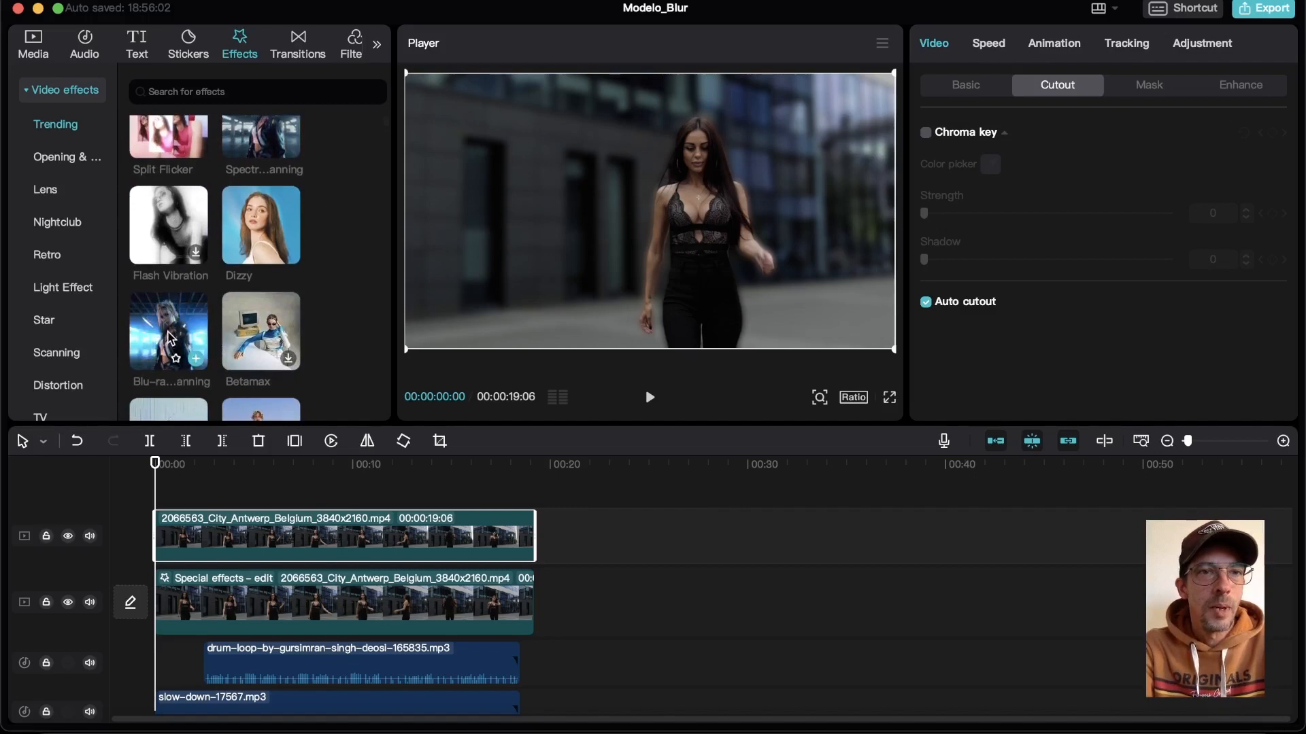
pyautogui.moveTo(169, 338); pyautogui.dragTo(165, 542)
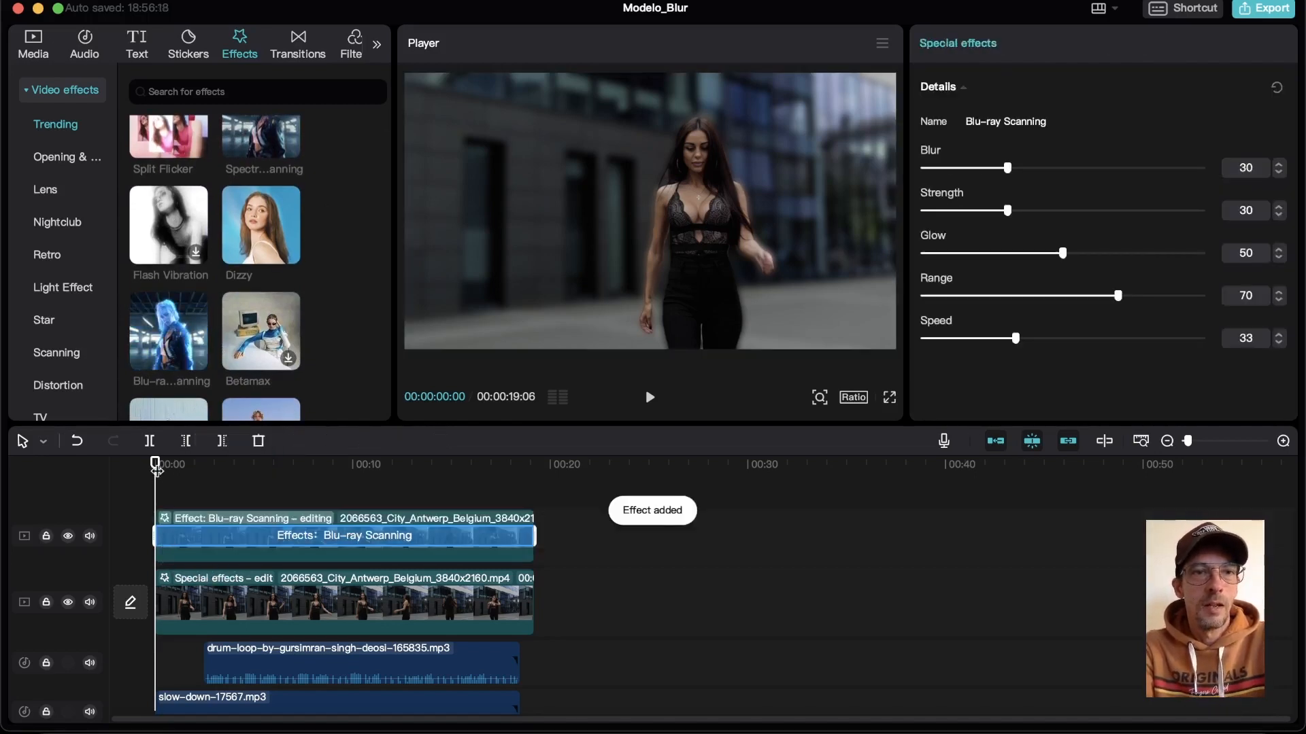
# Step: Play the scanning effect and trim its end to 00:00:02:25 on the upper clip
pyautogui.press('space')
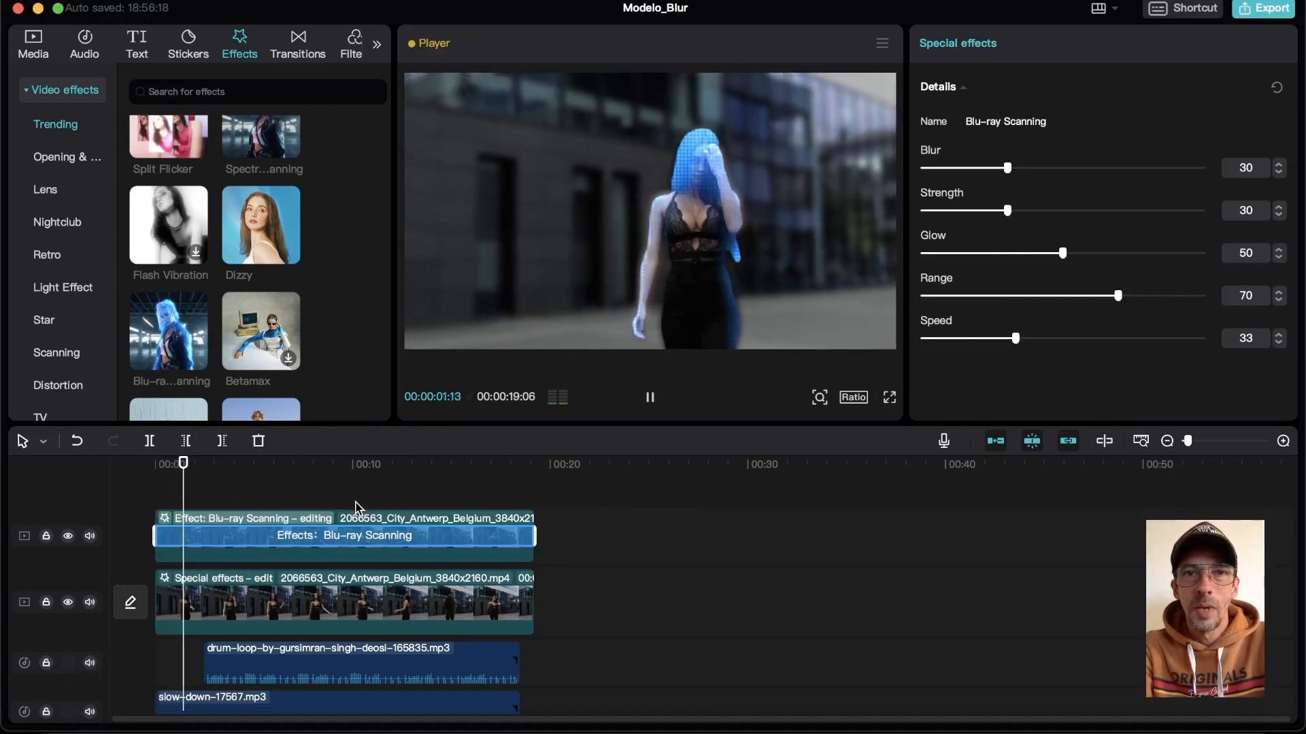
pyautogui.press('space')
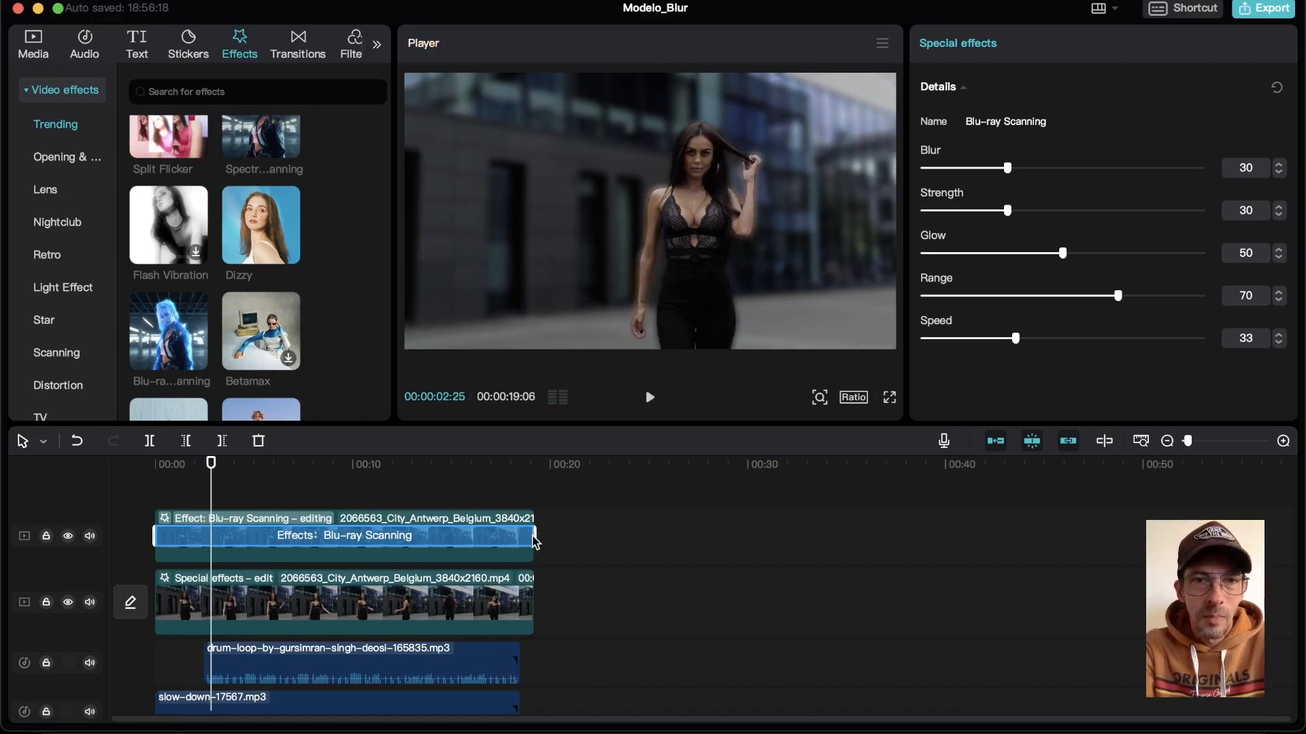
pyautogui.moveTo(534, 536); pyautogui.dragTo(212, 536)
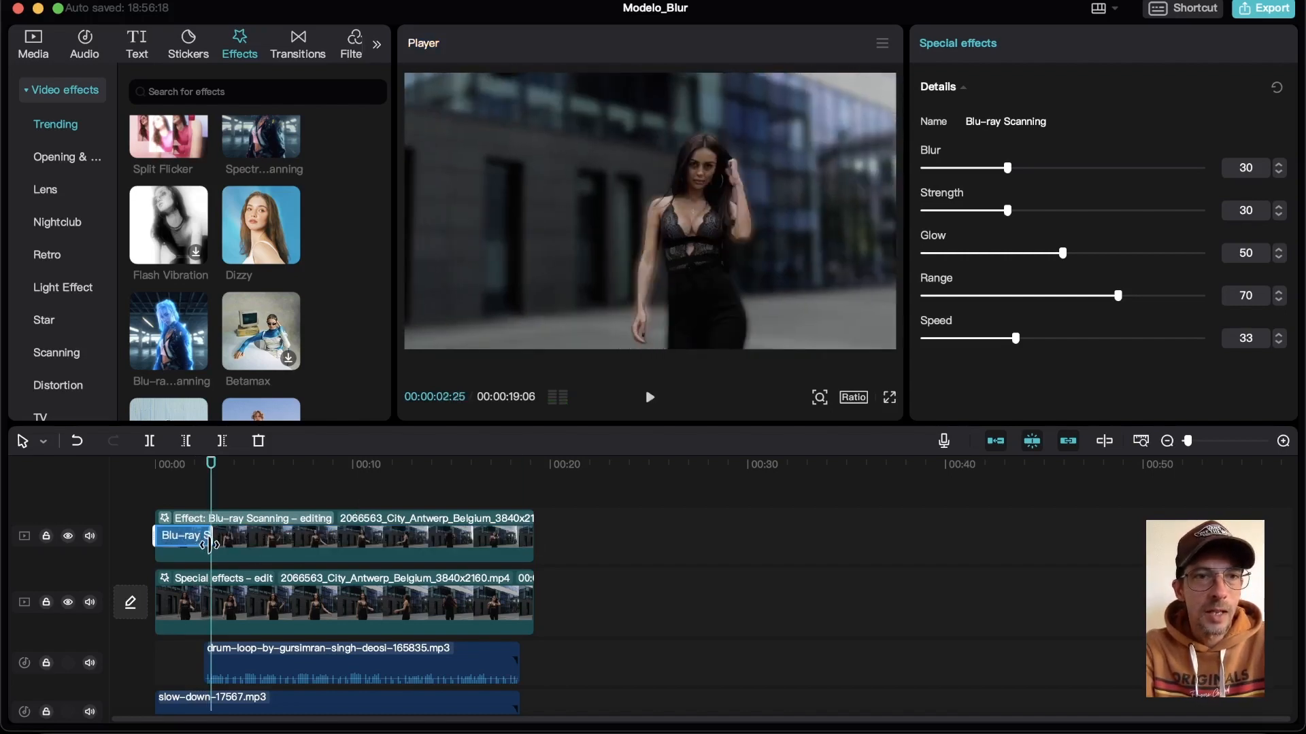
# Step: Play the timeline from the start to check the shortened scanning effect
pyautogui.click(158, 465)
pyautogui.press('space')
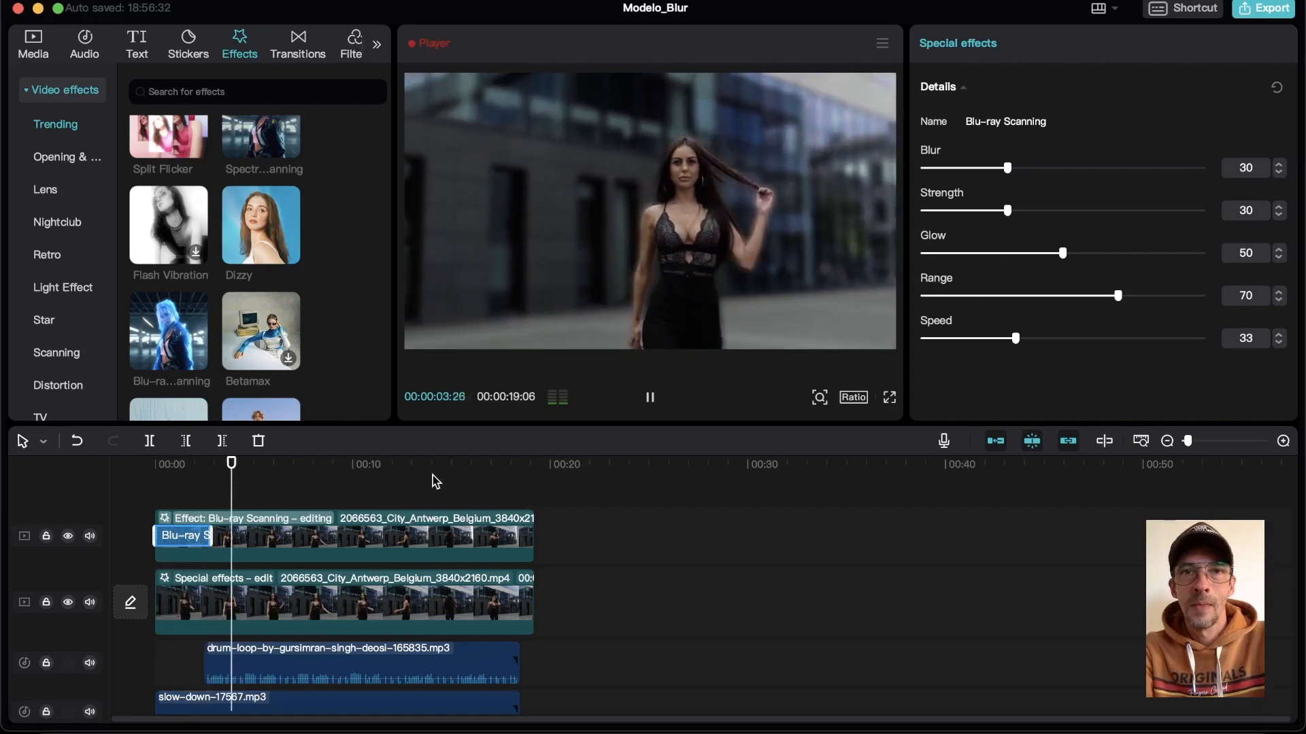
pyautogui.press('space')
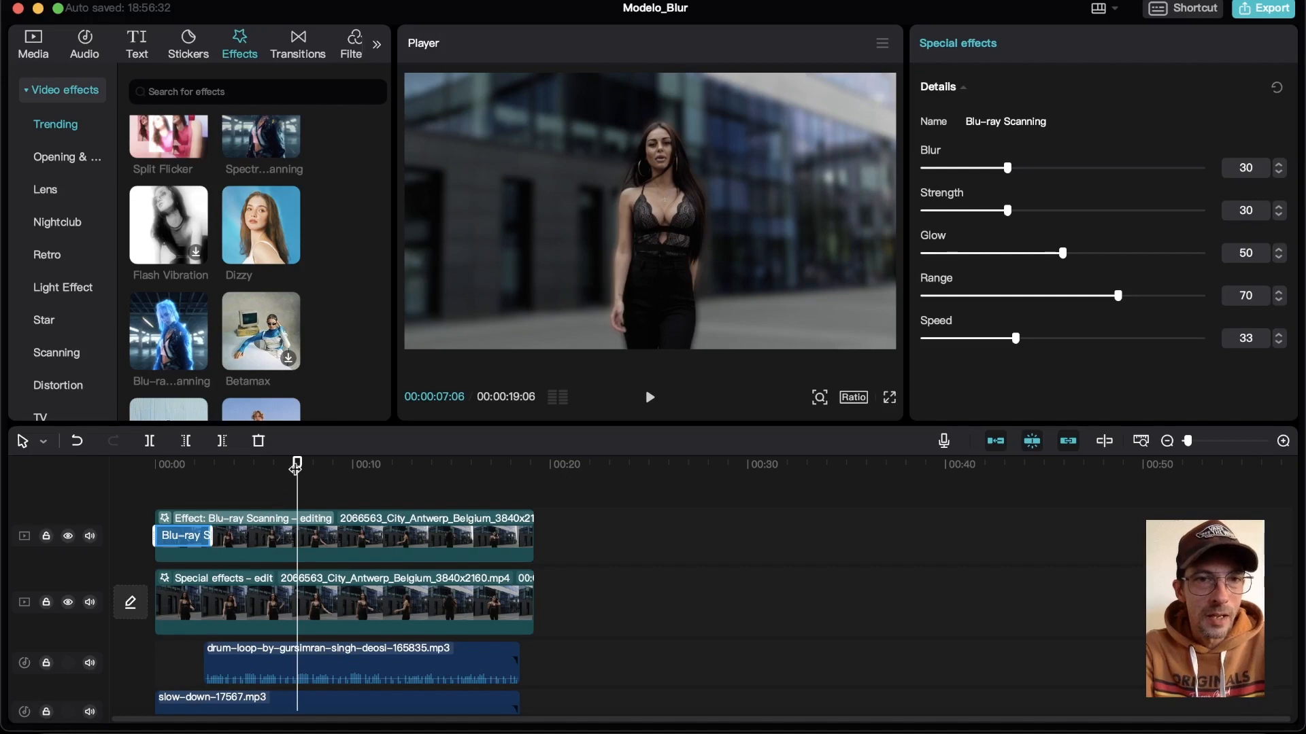
# Step: Move the playhead to 00:00:05:25 and open the Blur effect's settings on the lower clip
pyautogui.moveTo(296, 465)
pyautogui.mouseDown()
pyautogui.moveTo(152, 466)
pyautogui.moveTo(271, 466)
pyautogui.mouseUp()
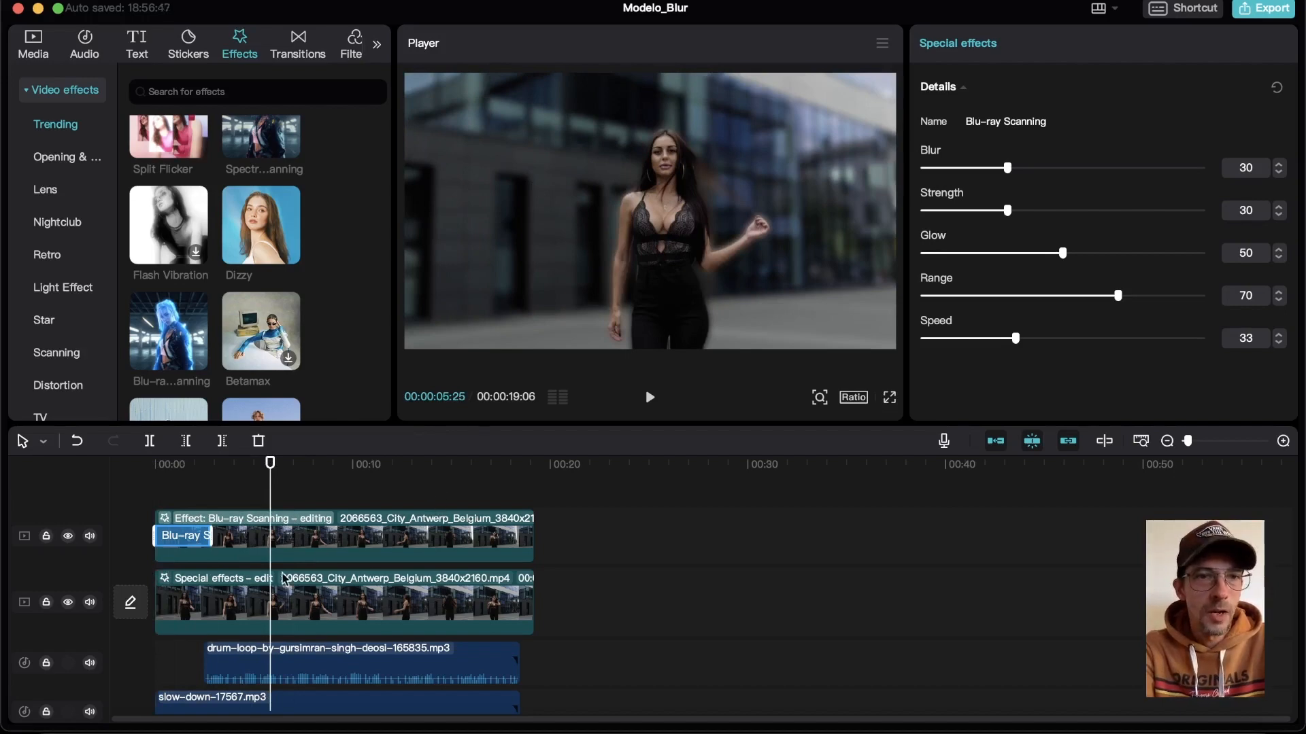
pyautogui.click(253, 599)
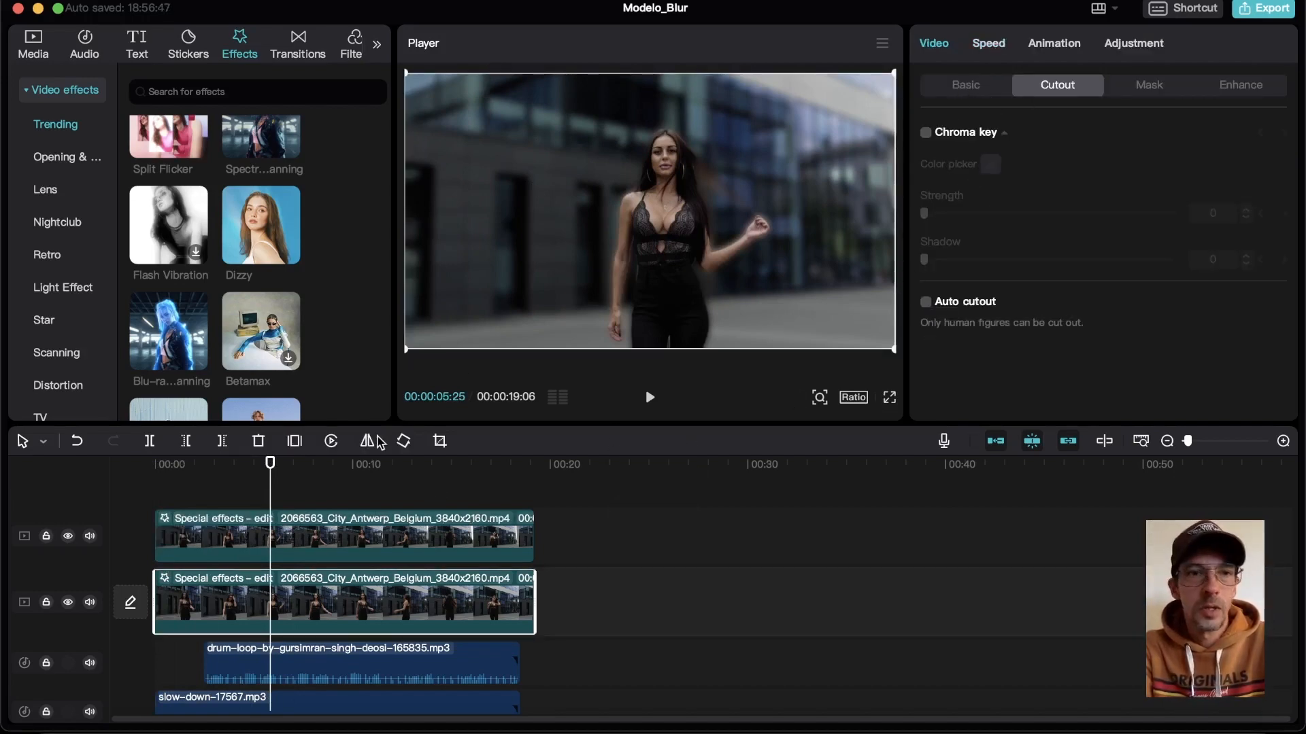
pyautogui.click(179, 575)
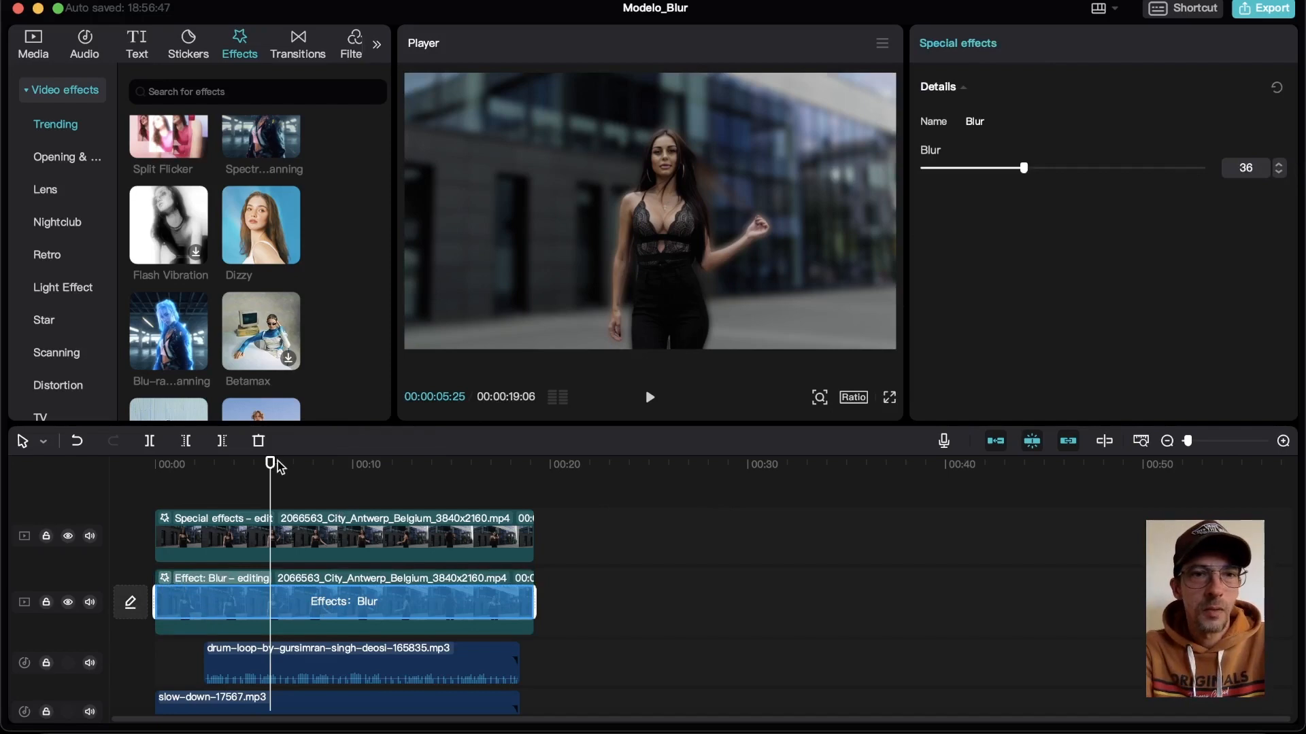
# Step: Return the playhead to the start and select the upper cutout clip with its whole frame in the player
pyautogui.moveTo(271, 465); pyautogui.dragTo(119, 498)
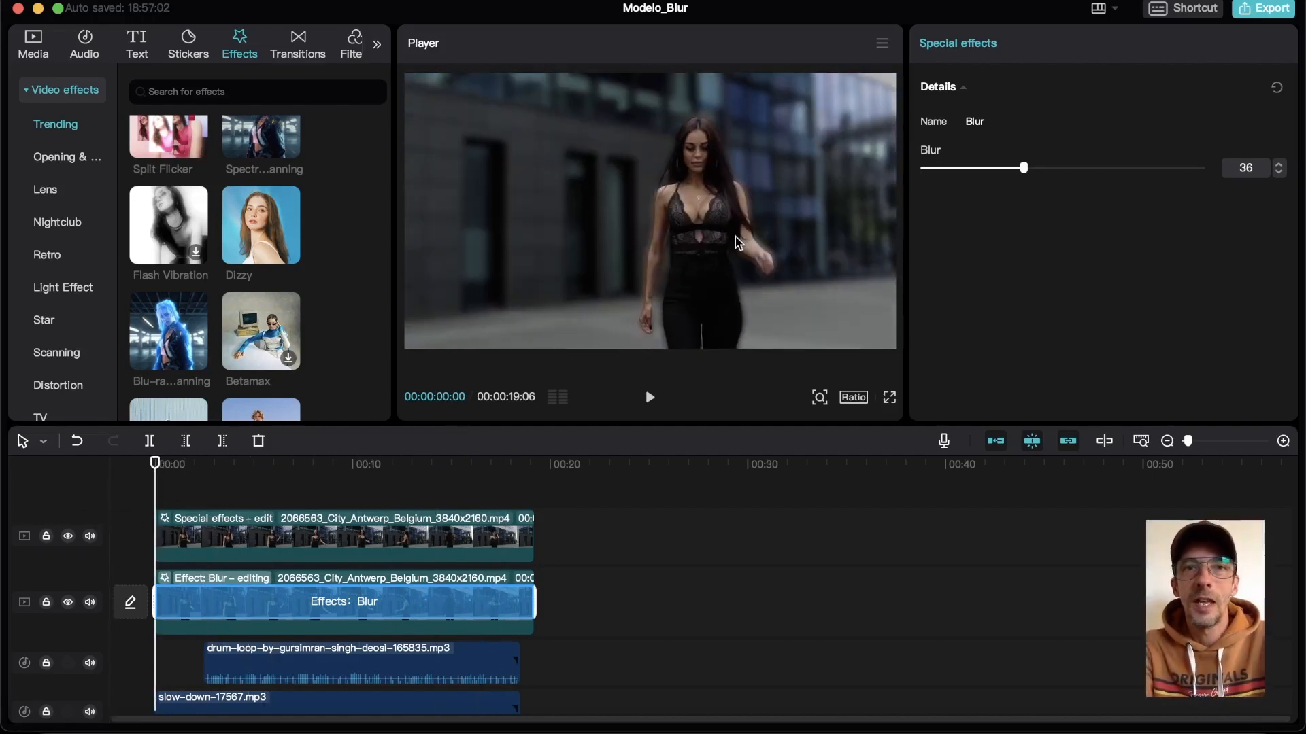
pyautogui.click(219, 535)
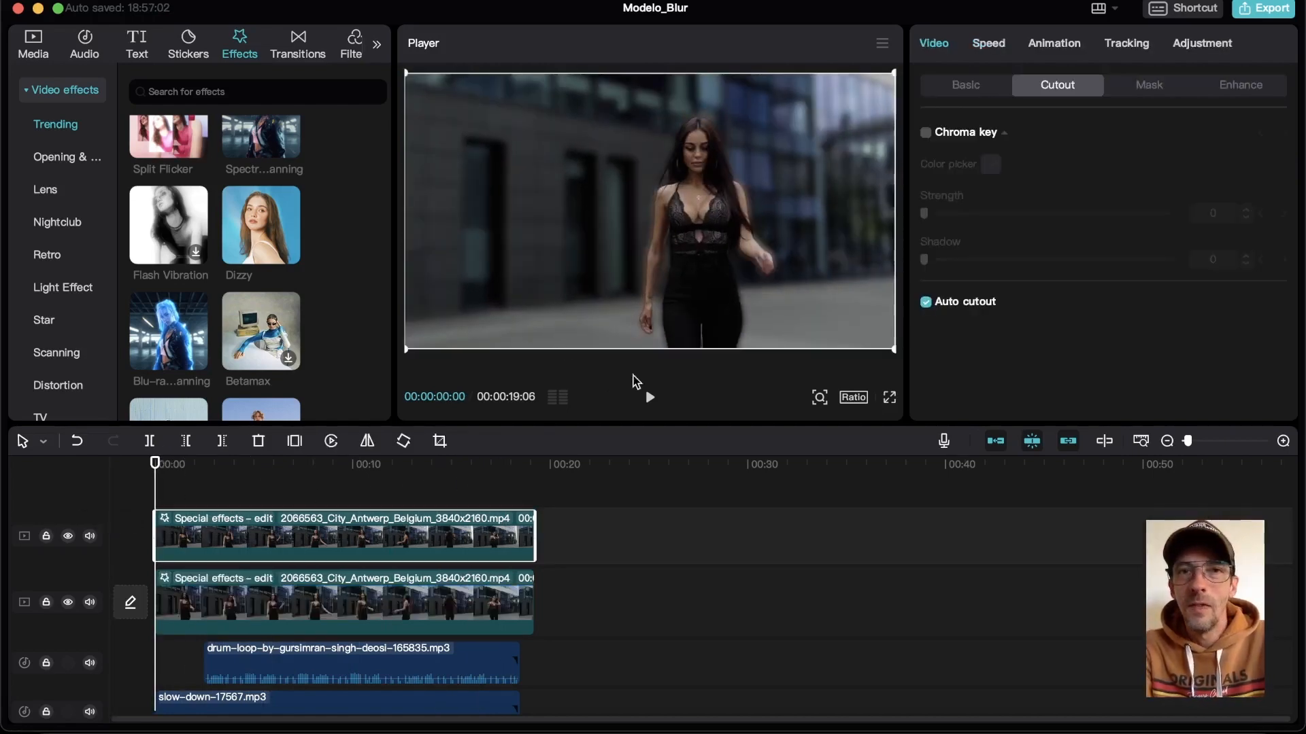
pyautogui.scroll(-2, 676, 248)
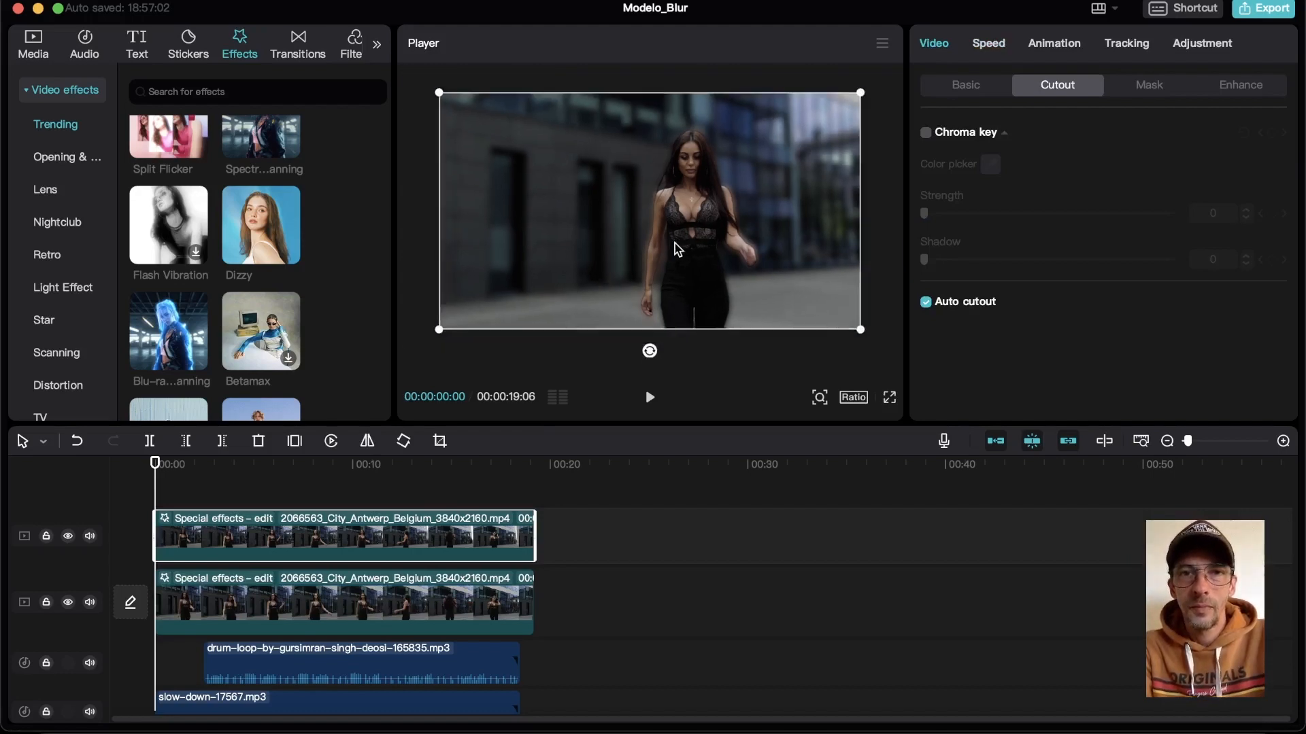